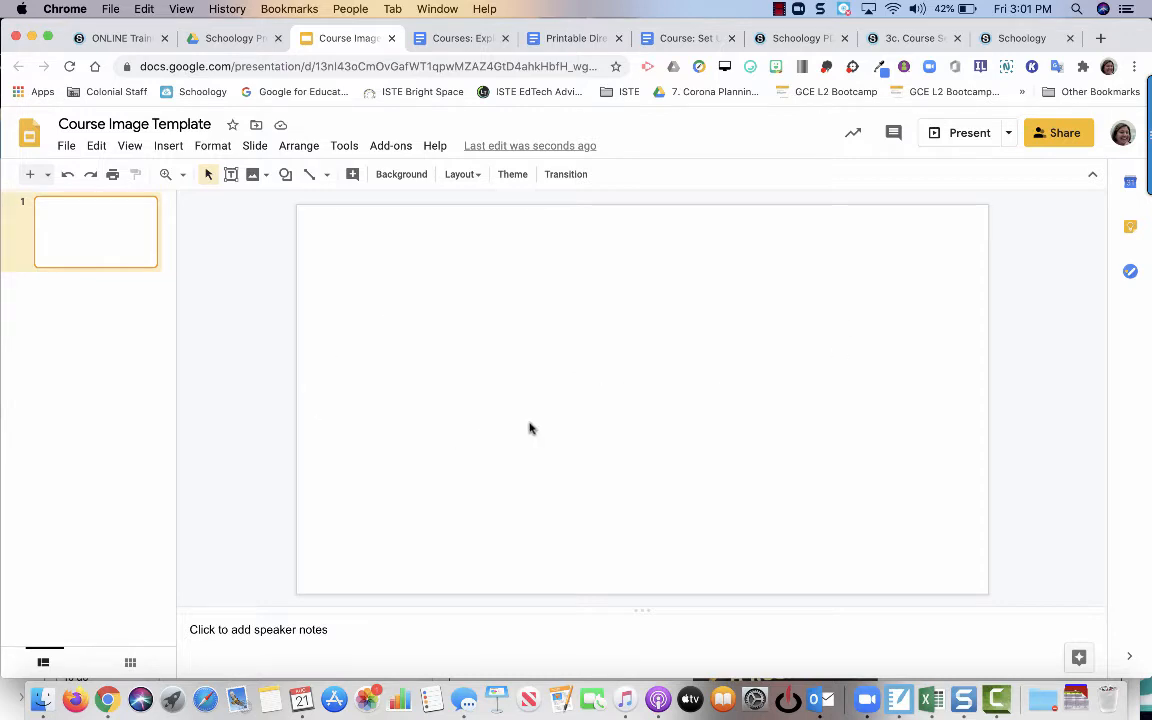
- Explore the Change background image picker, then back out without changes
left_click(403, 176)
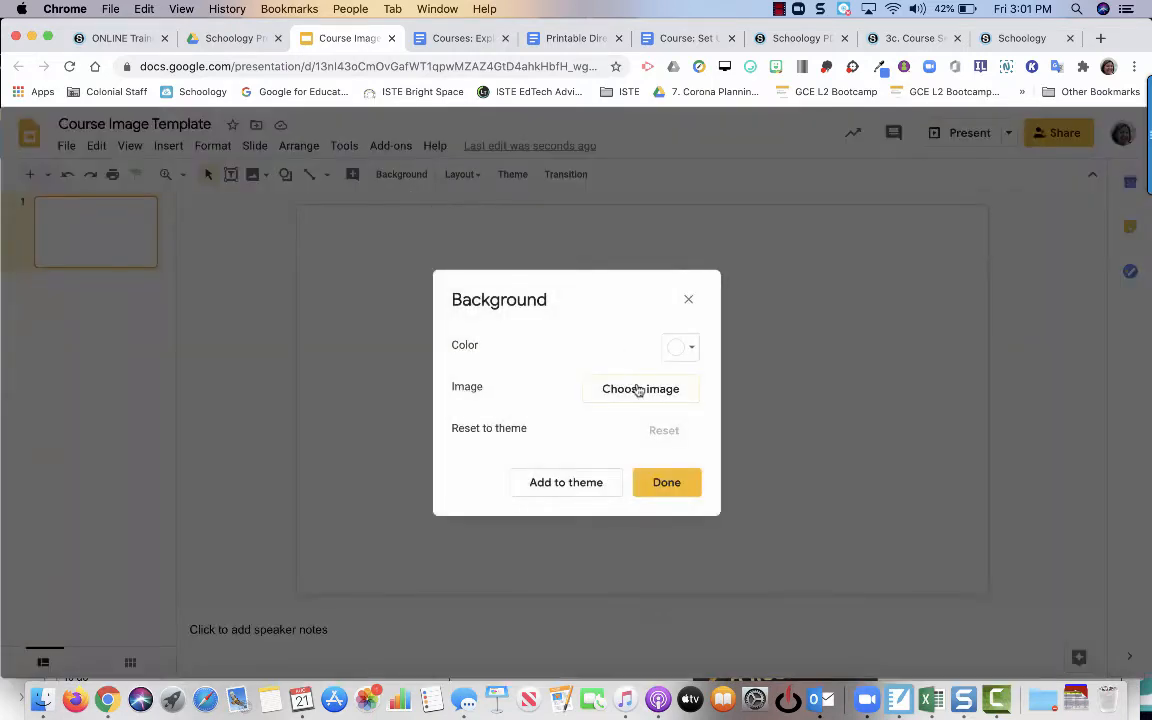
left_click(638, 390)
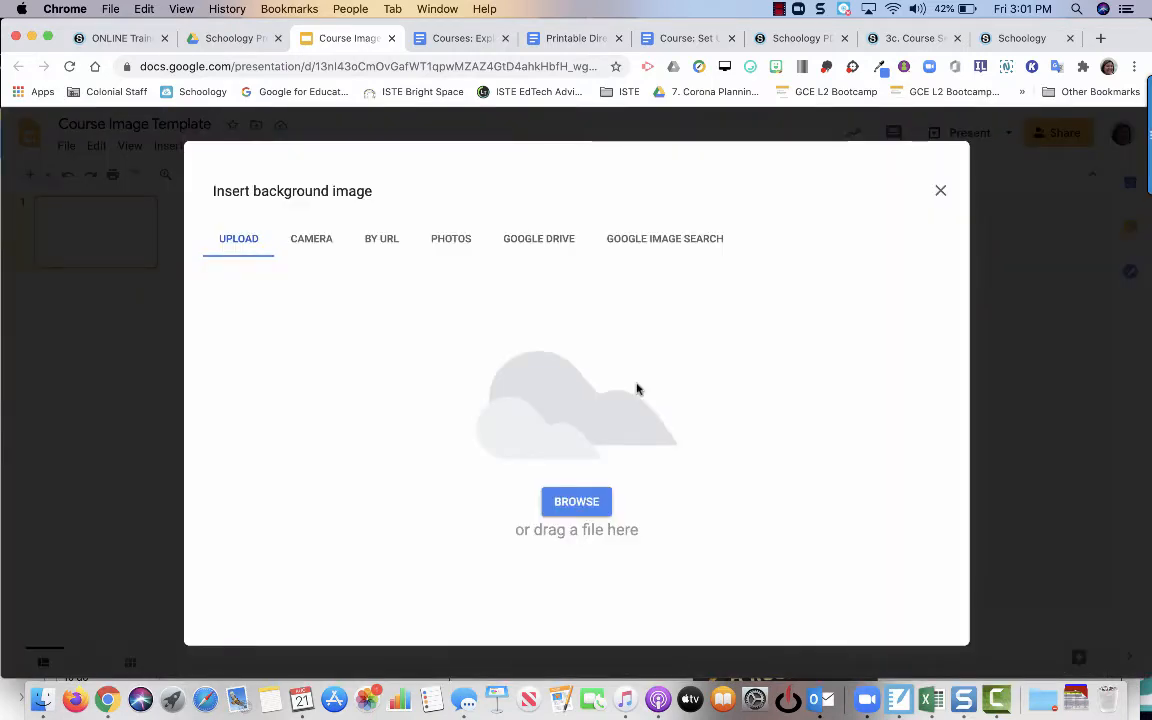
left_click(939, 191)
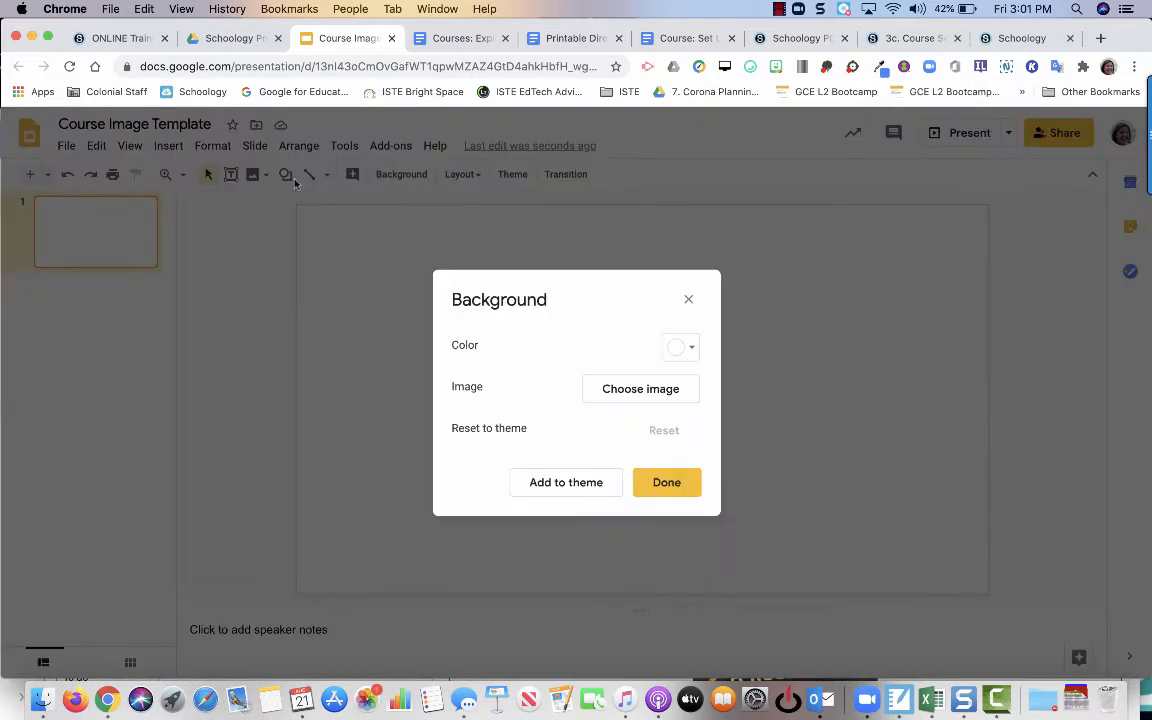
left_click(688, 299)
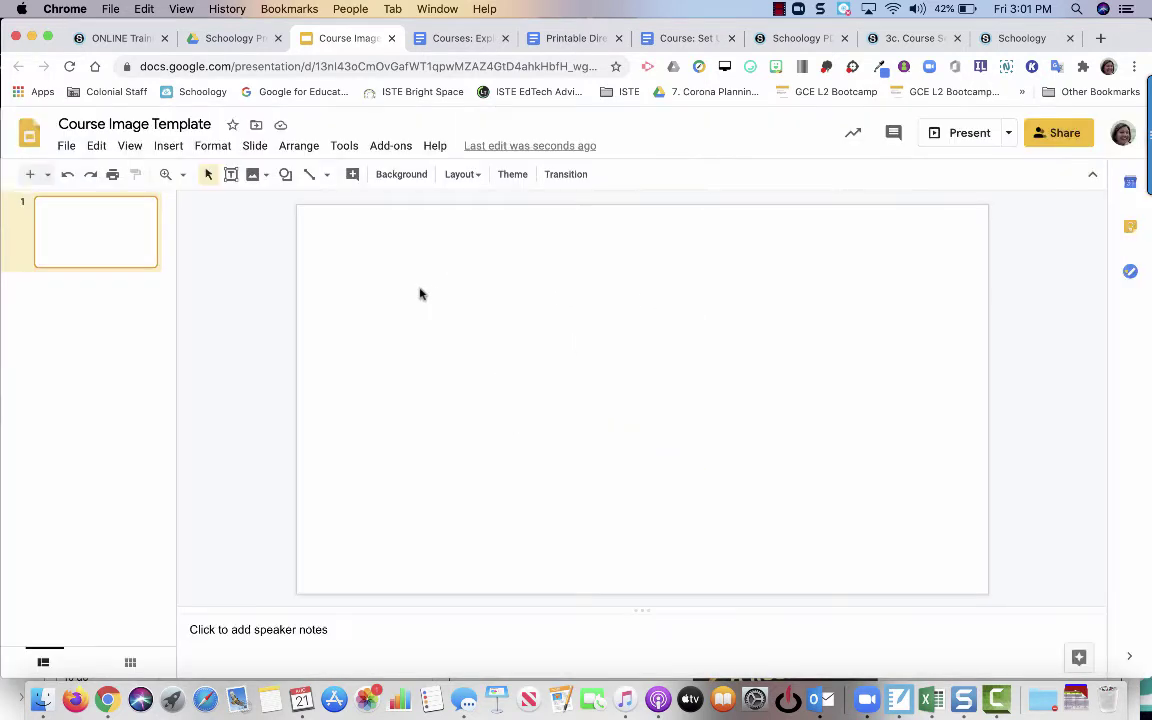
- Set the slide background to the orange polka-dot image found by searching 'orange'
right_click(520, 354)
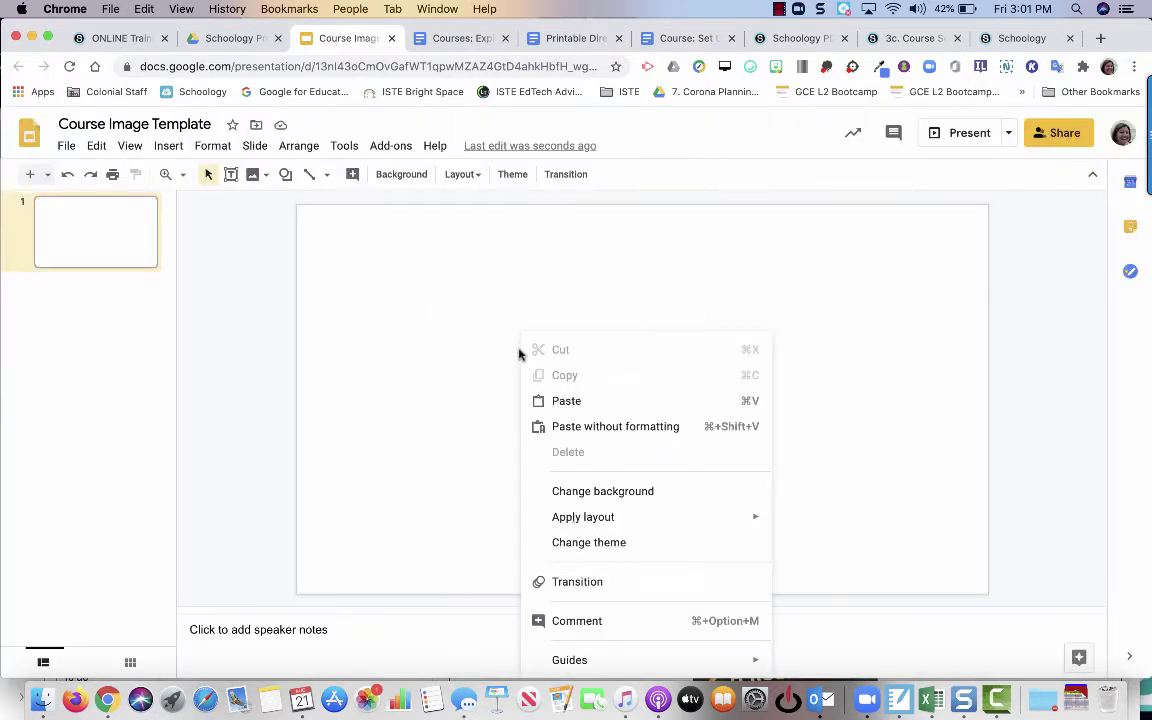
left_click(606, 491)
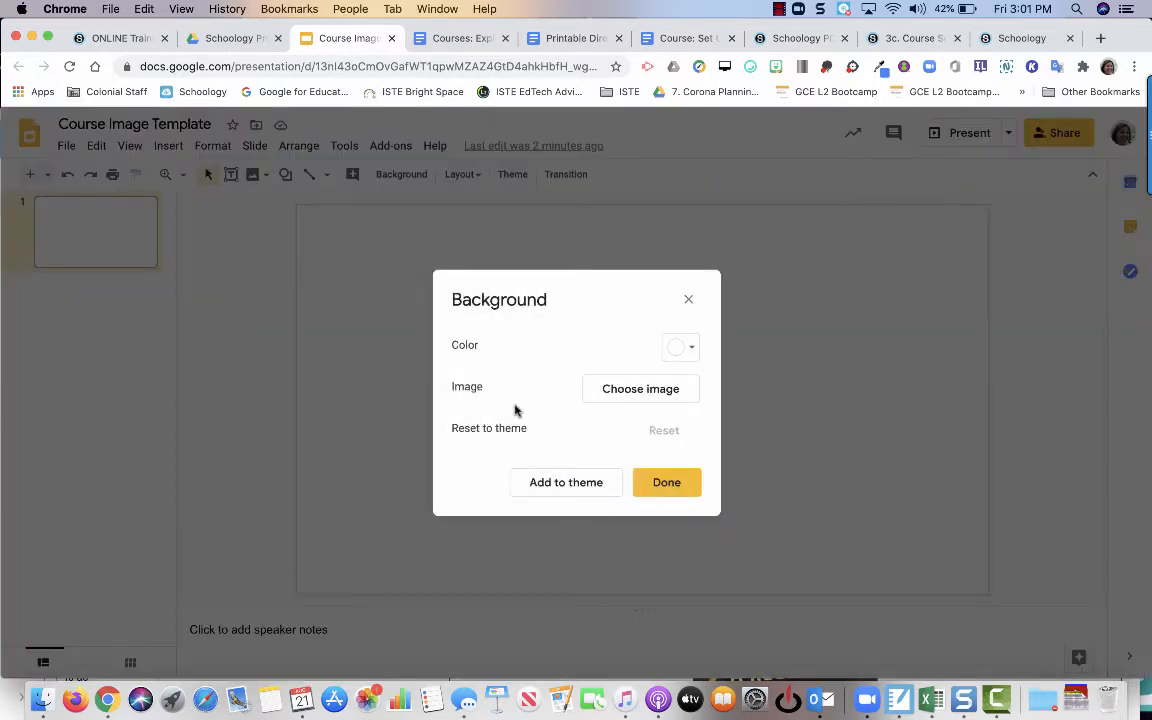
left_click(636, 393)
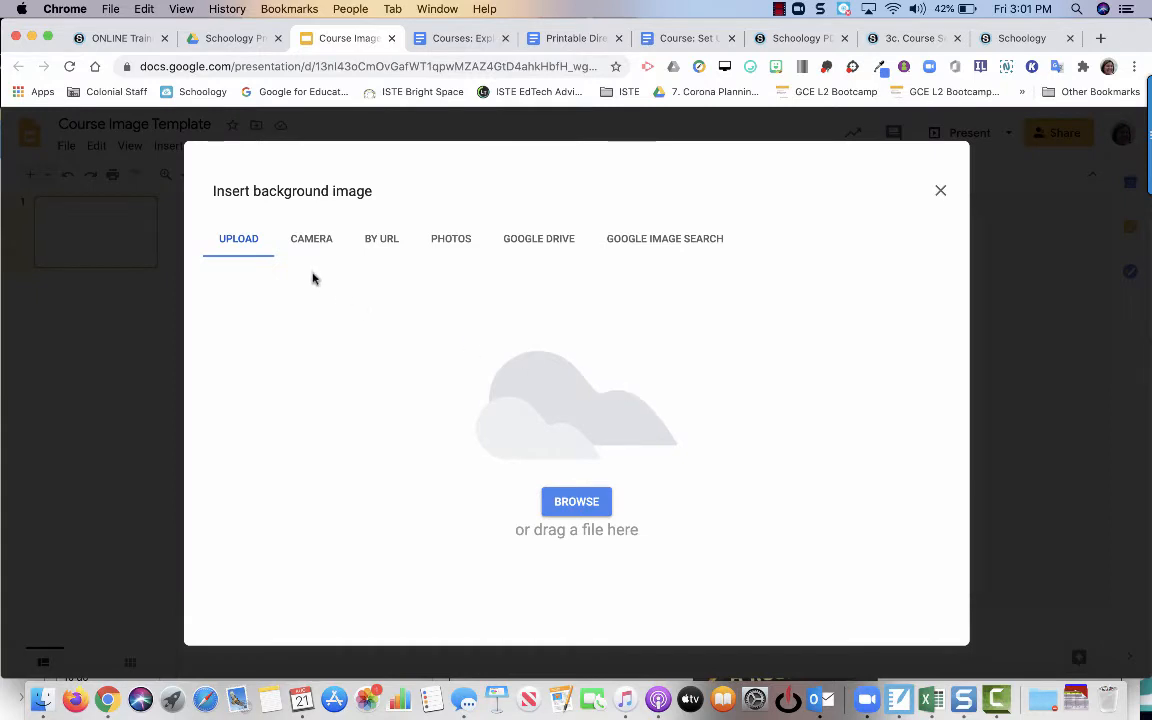
left_click(677, 244)
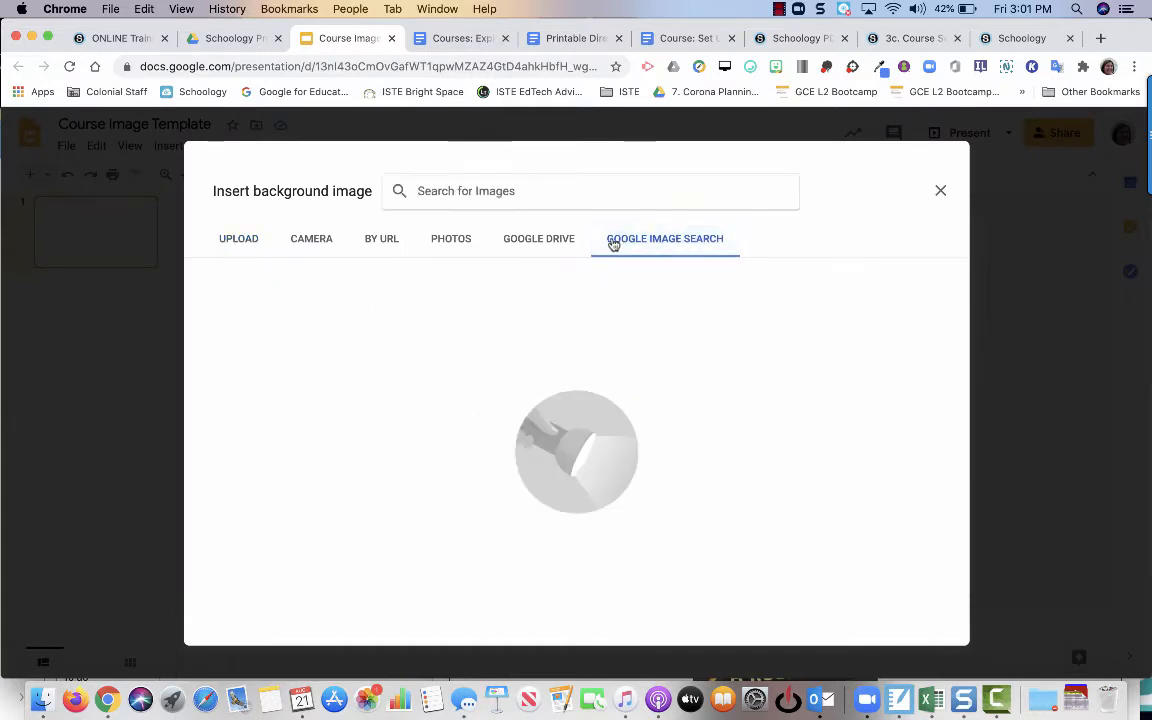
type("organge")
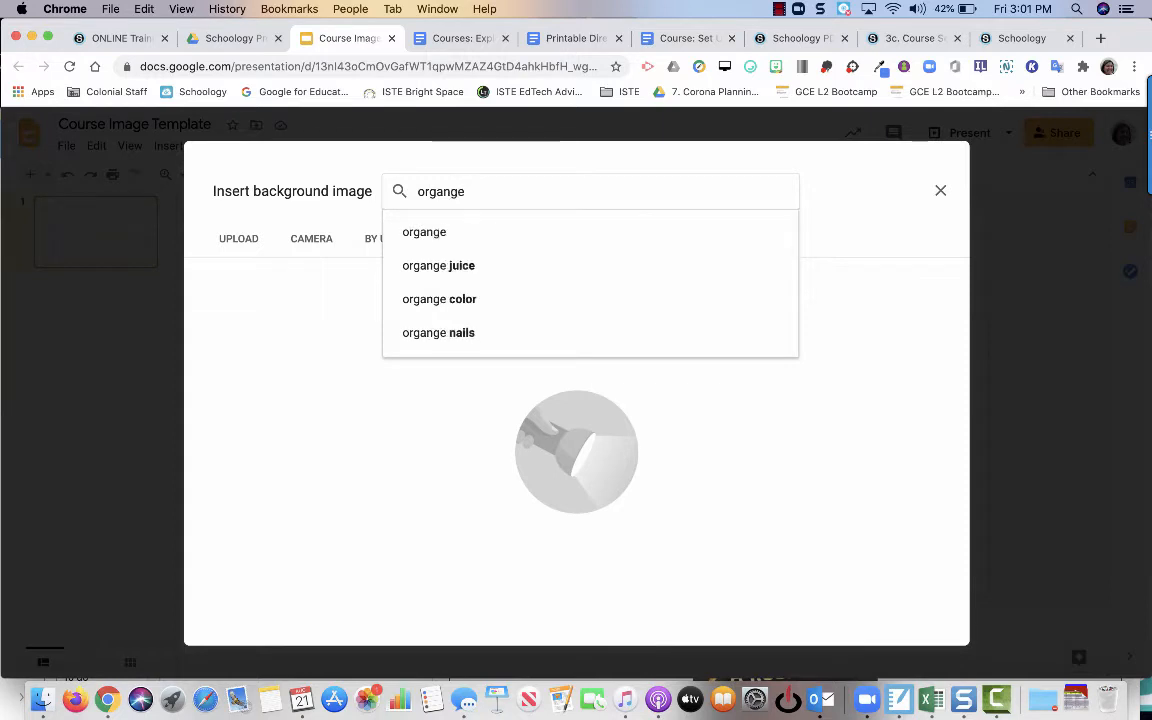
key("BackSpace")
key("BackSpace")
key("BackSpace")
key("BackSpace")
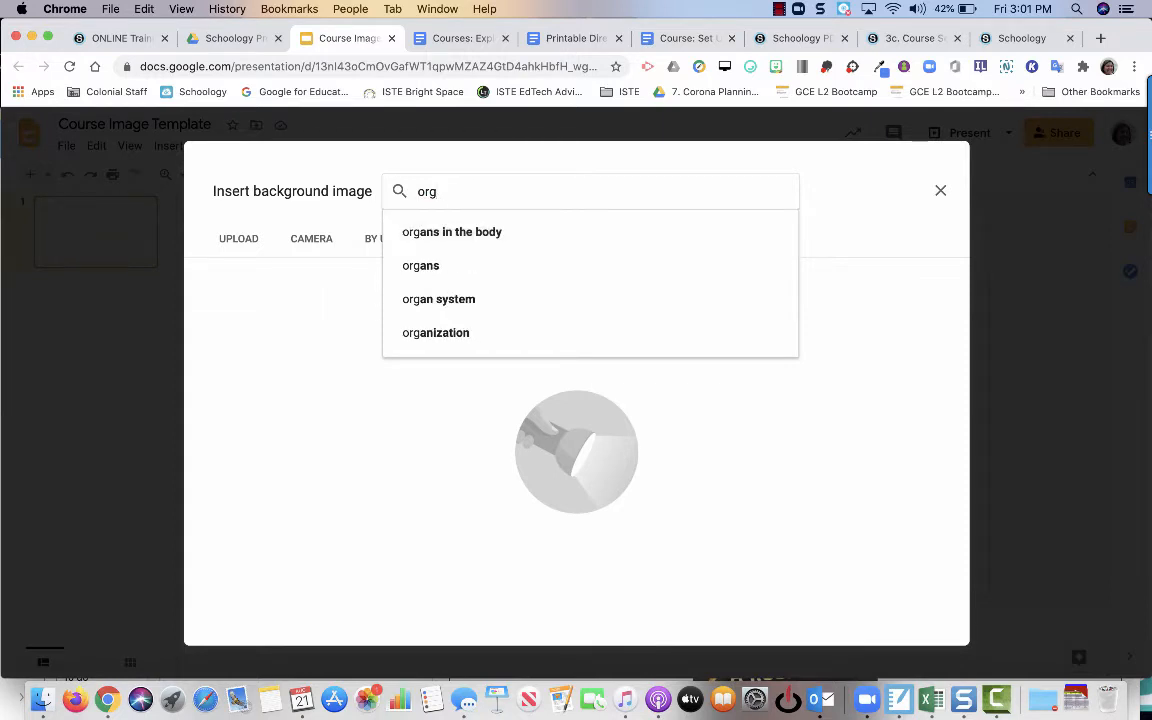
key("BackSpace")
type("ange")
key("Return")
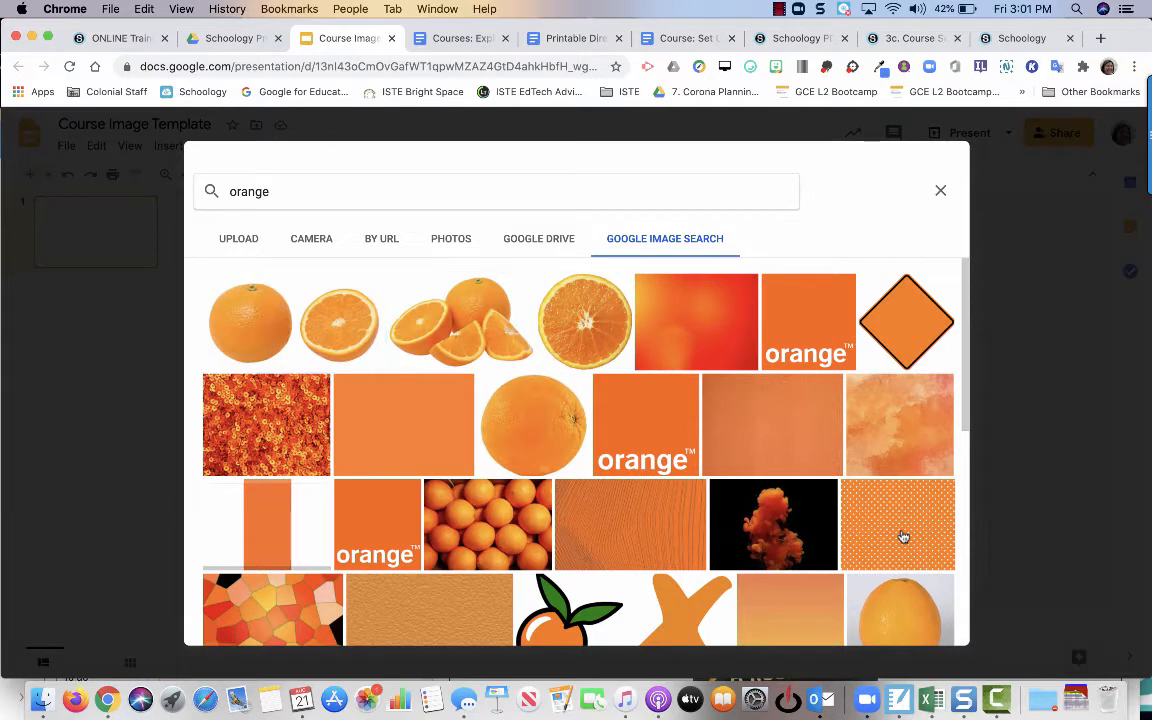
left_click(903, 537)
left_click(928, 628)
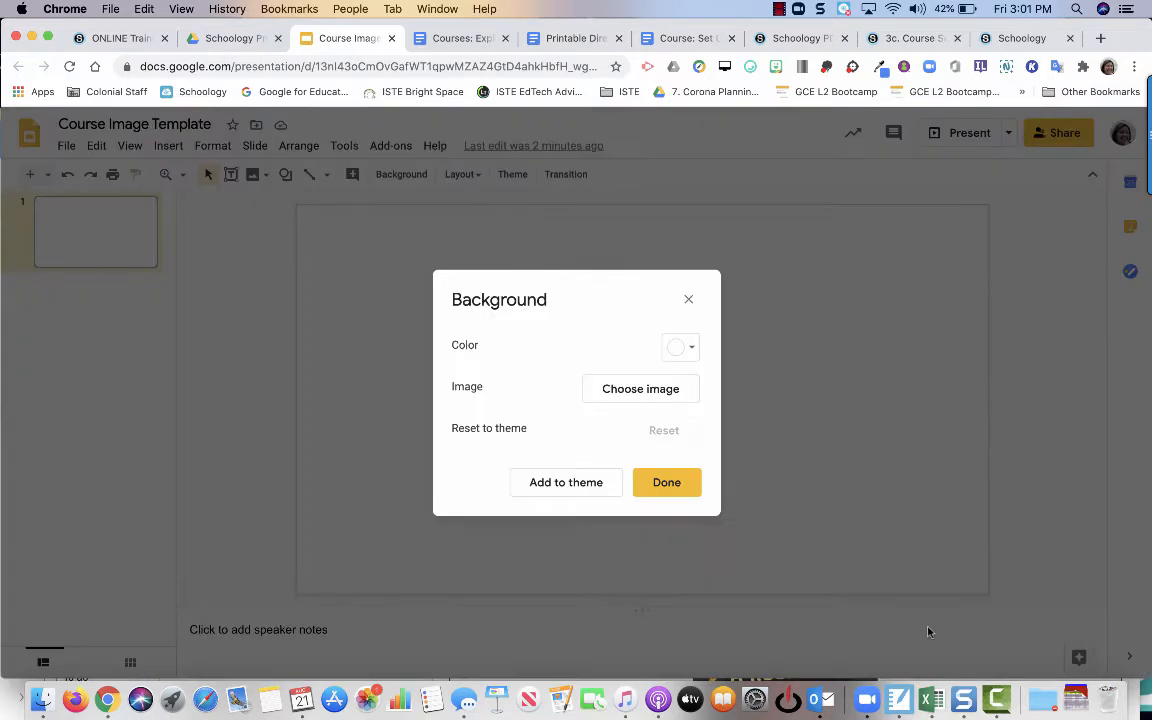
left_click(672, 490)
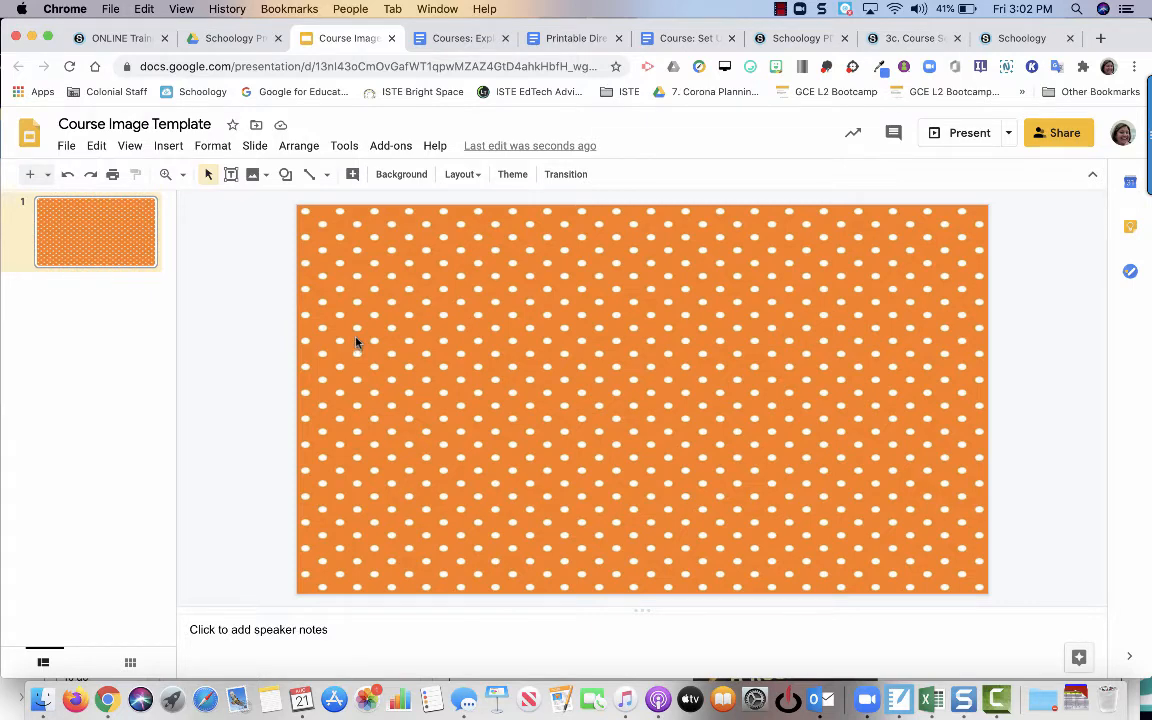
- Add 'Art' as word art and enlarge it across the slide
left_click(170, 147)
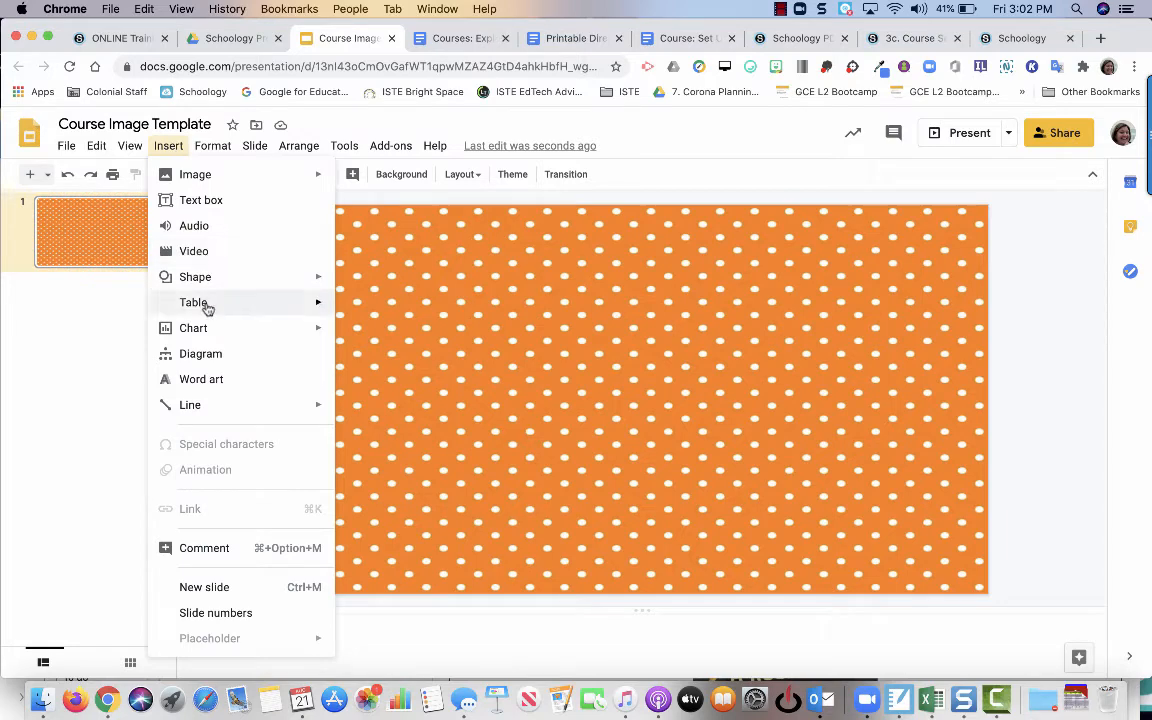
left_click(204, 381)
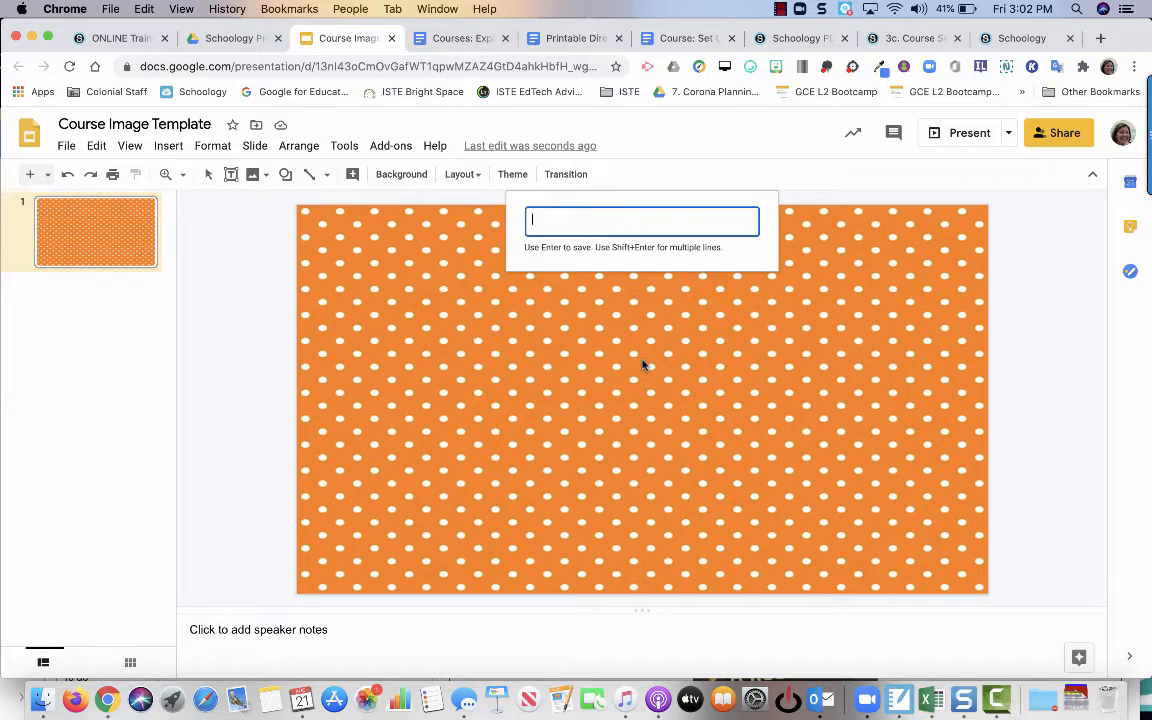
type("Art")
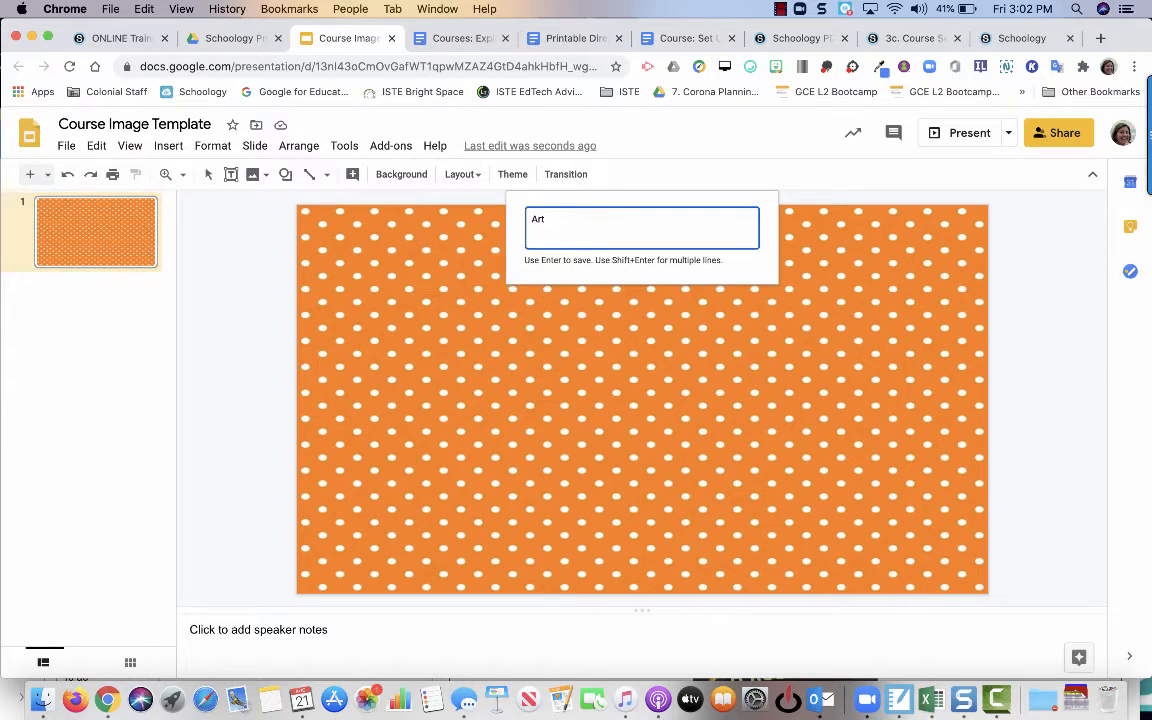
key("Return")
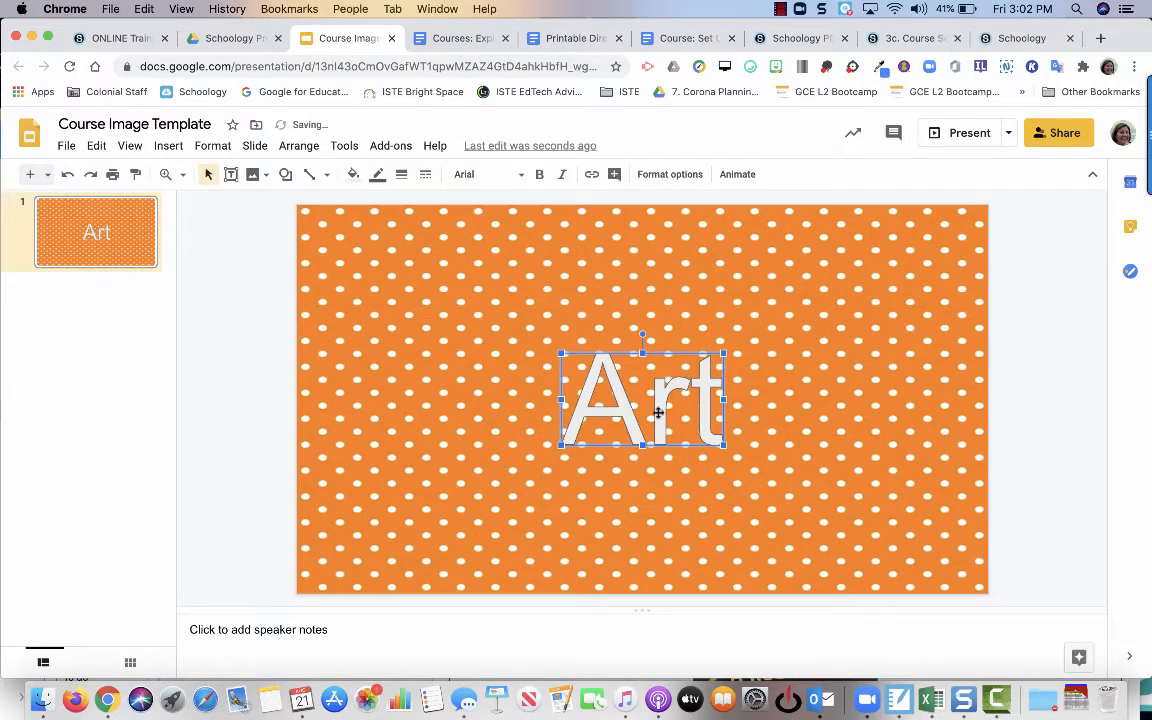
left_click_drag(567, 355, 428, 318)
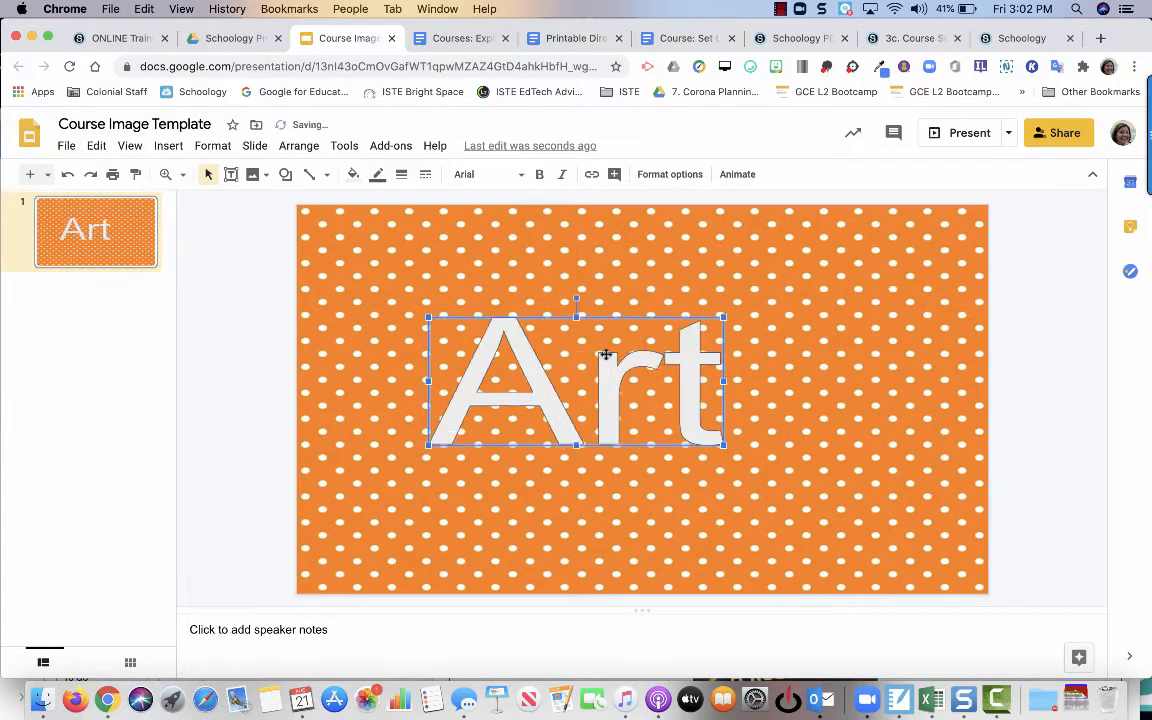
left_click_drag(723, 318, 789, 316)
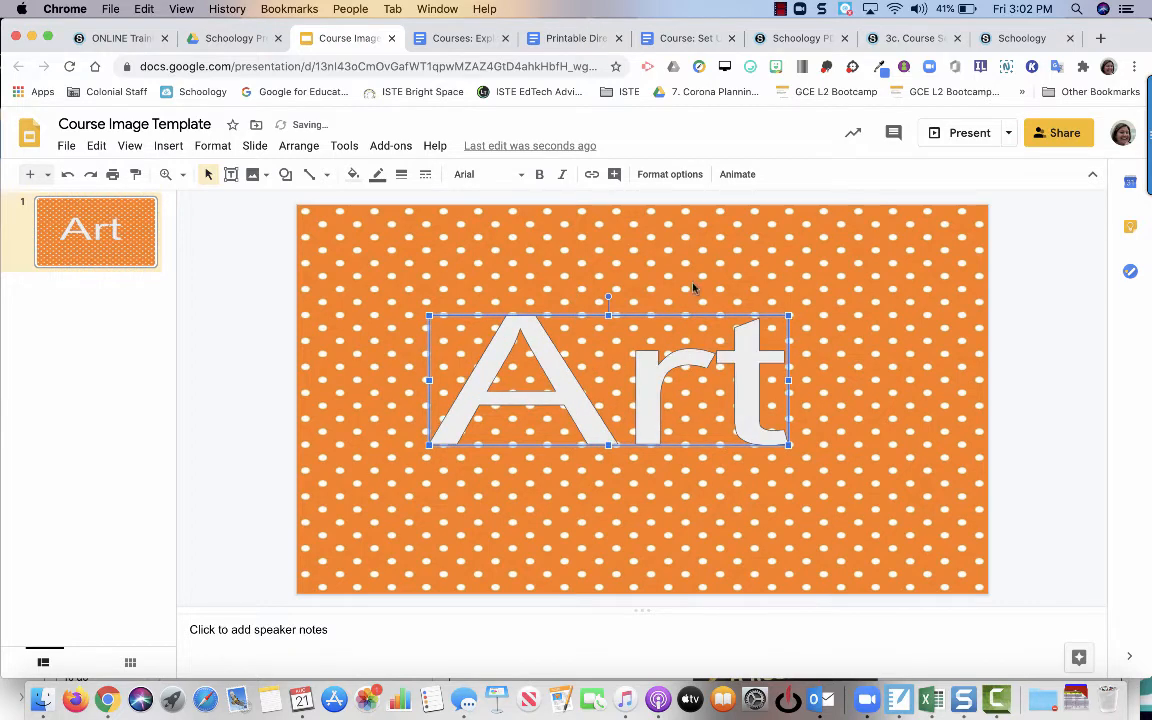
- Make the Art word art black and shift it up and right toward centre
left_click(355, 174)
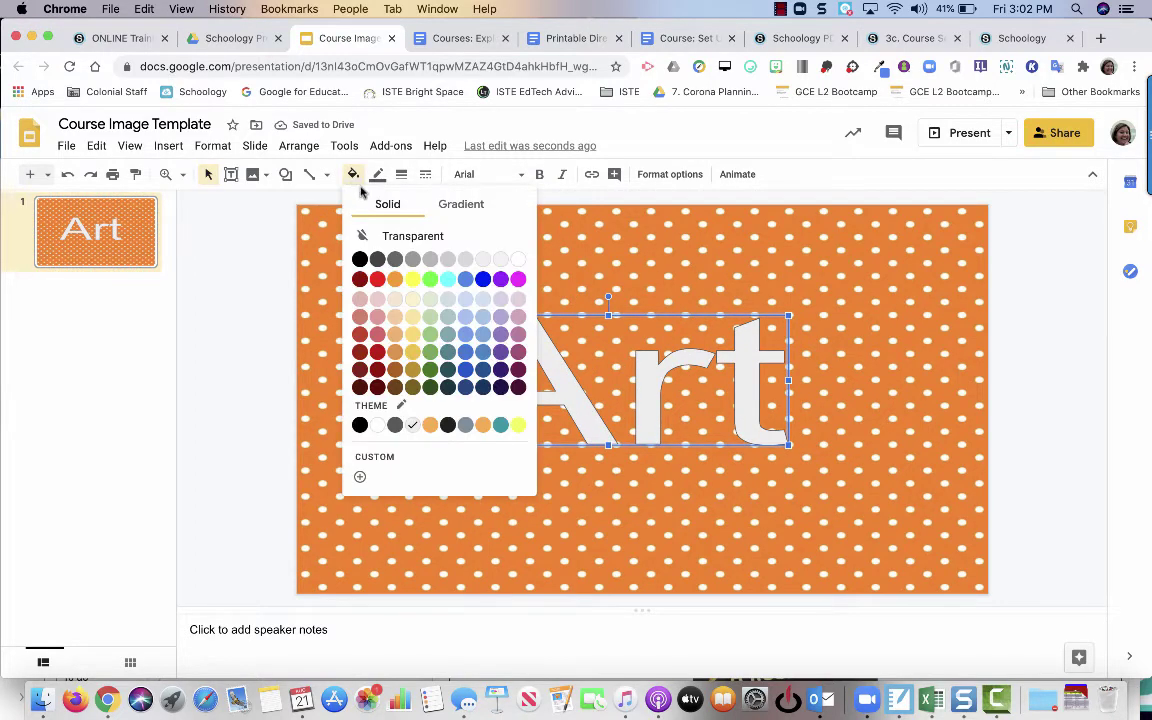
left_click(358, 257)
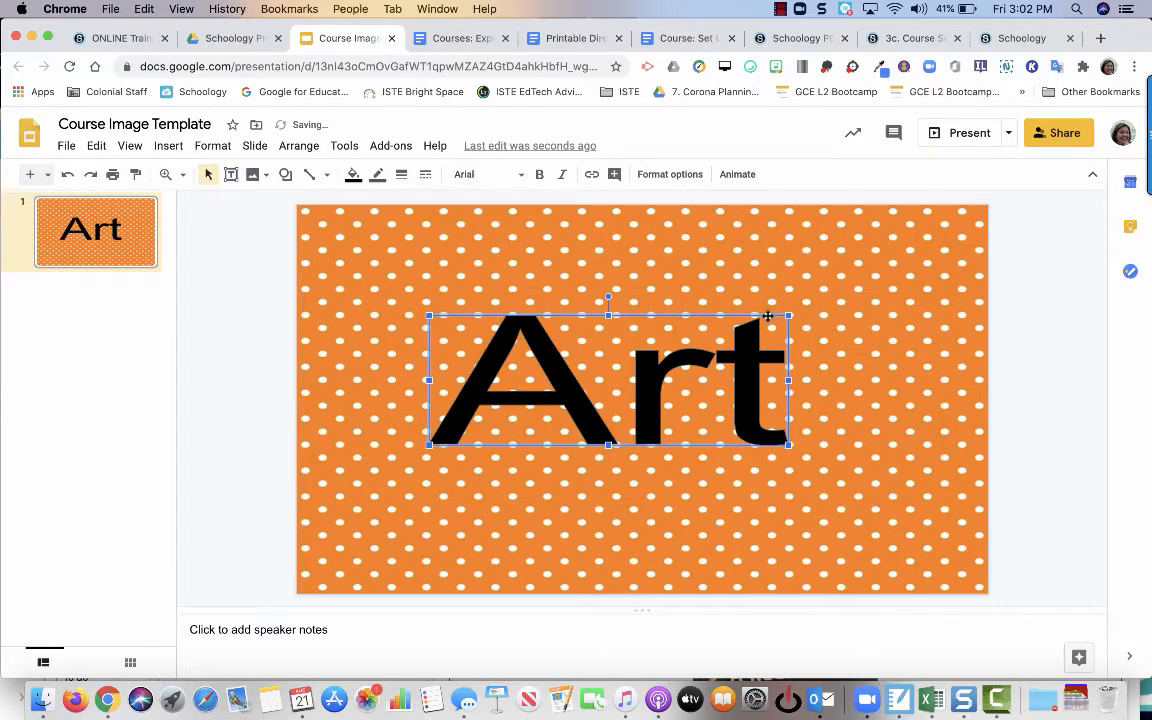
left_click_drag(779, 309, 813, 280)
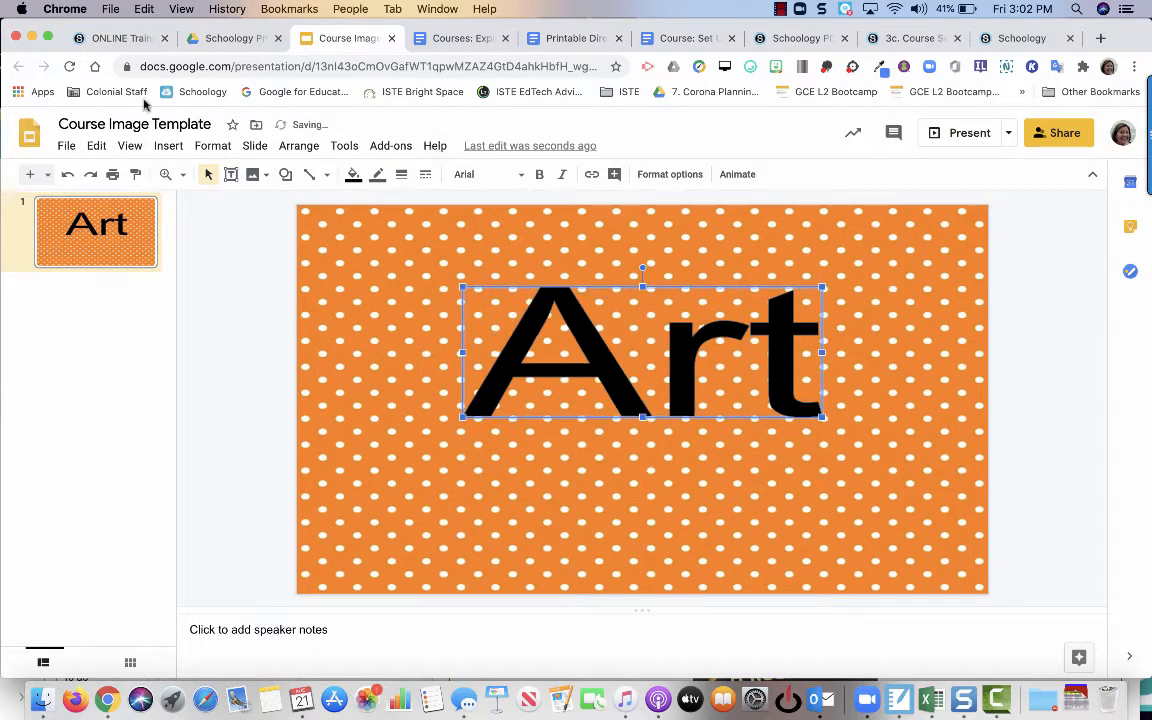
- Add 'Johnson' as word art and move it below Art
left_click(360, 314)
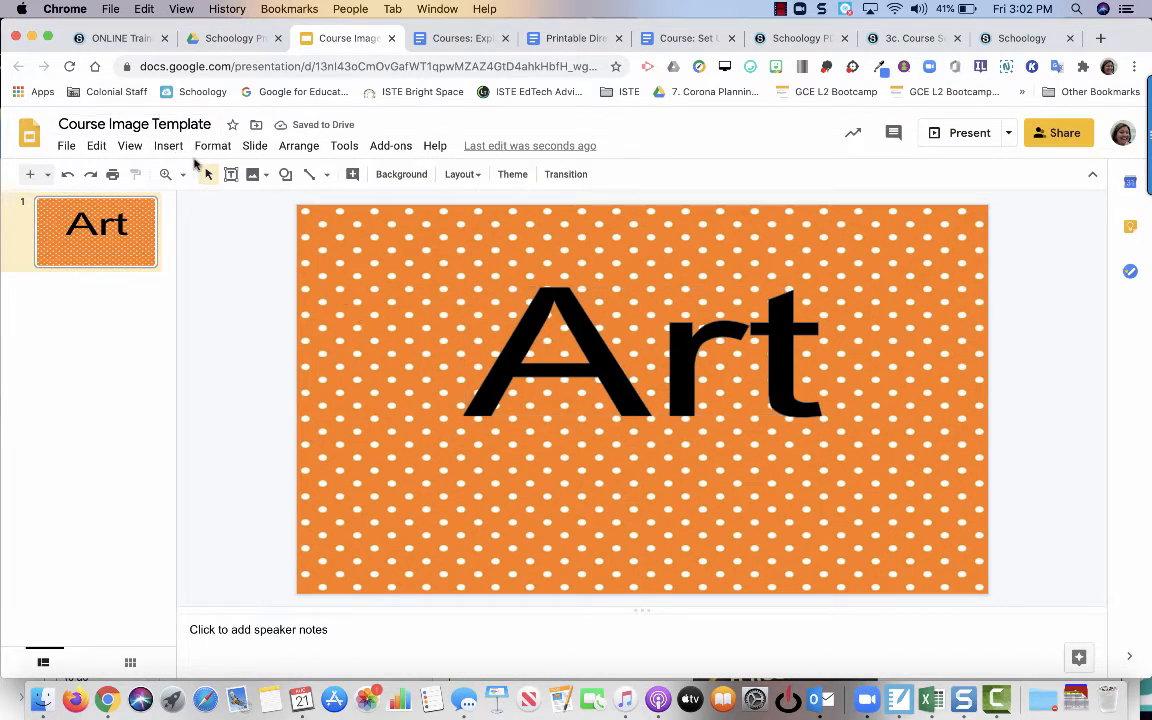
left_click(213, 148)
mouse_move(168, 146)
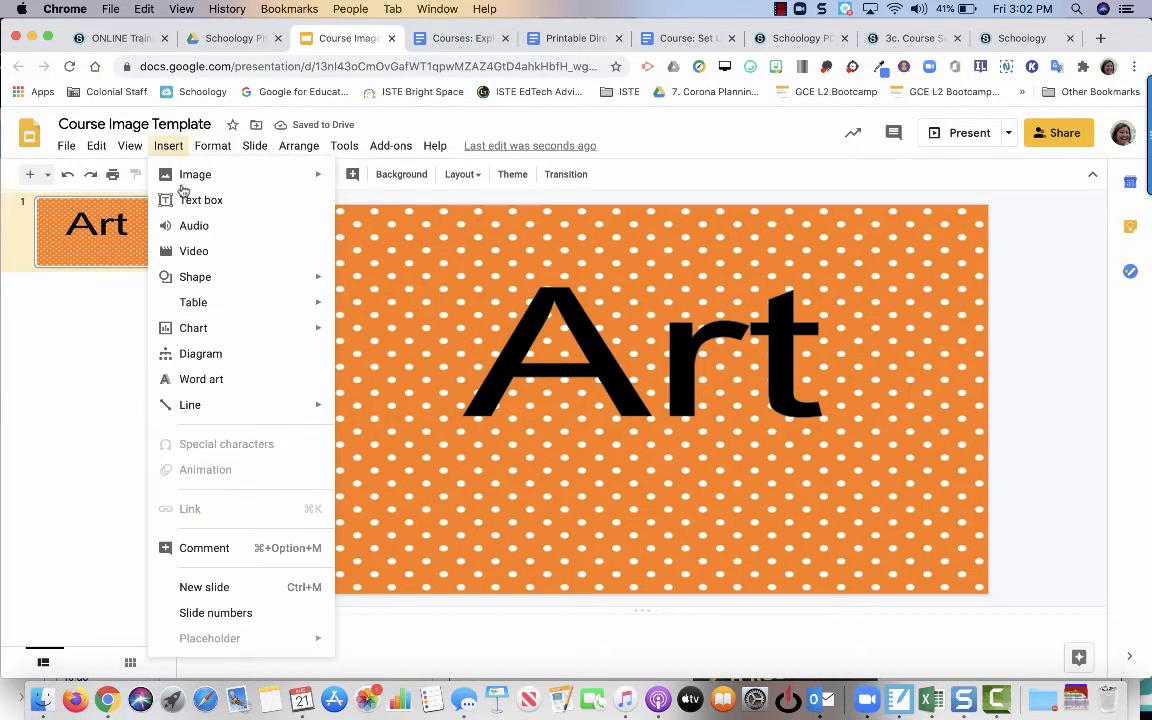
left_click(256, 379)
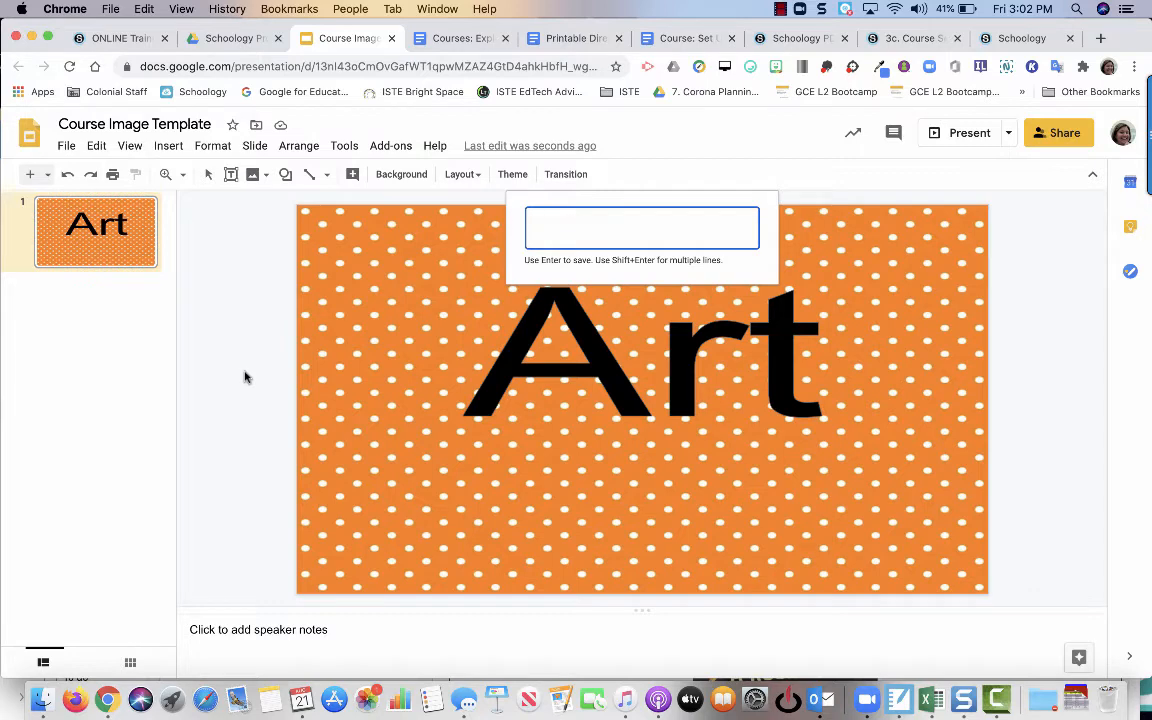
type("E")
type("J")
type("son")
key("Return")
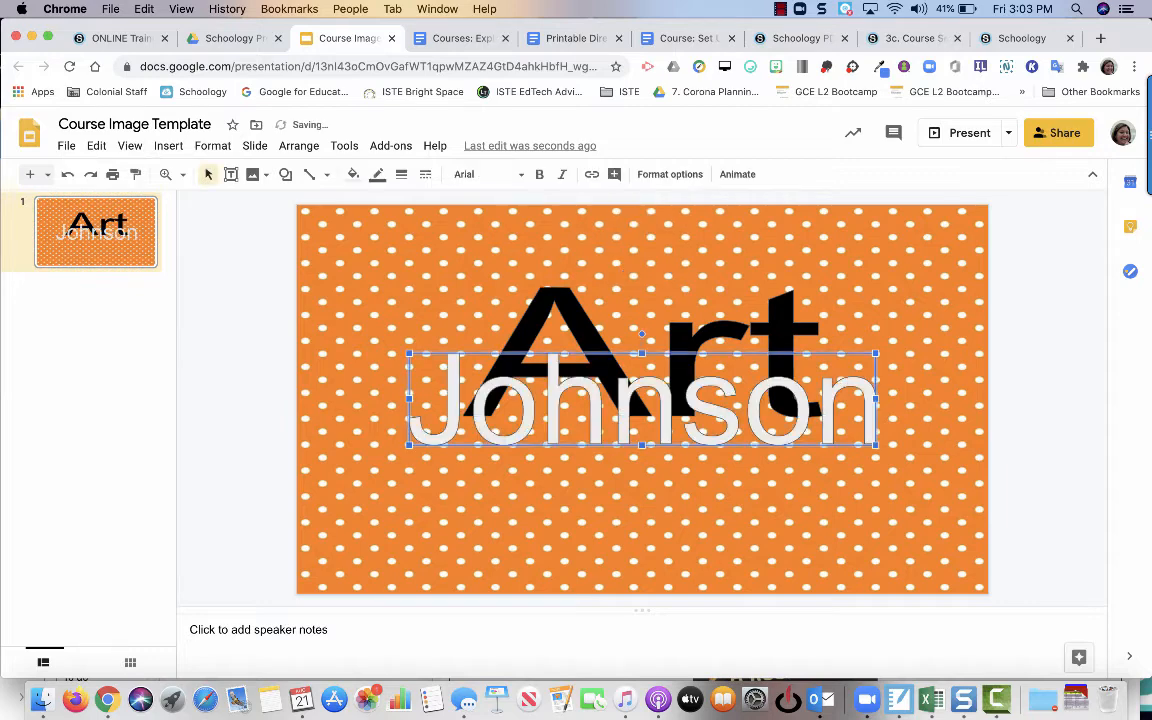
left_click_drag(664, 418, 664, 502)
- Adjust the positions of Art and Johnson so they stack neatly
left_click(591, 331)
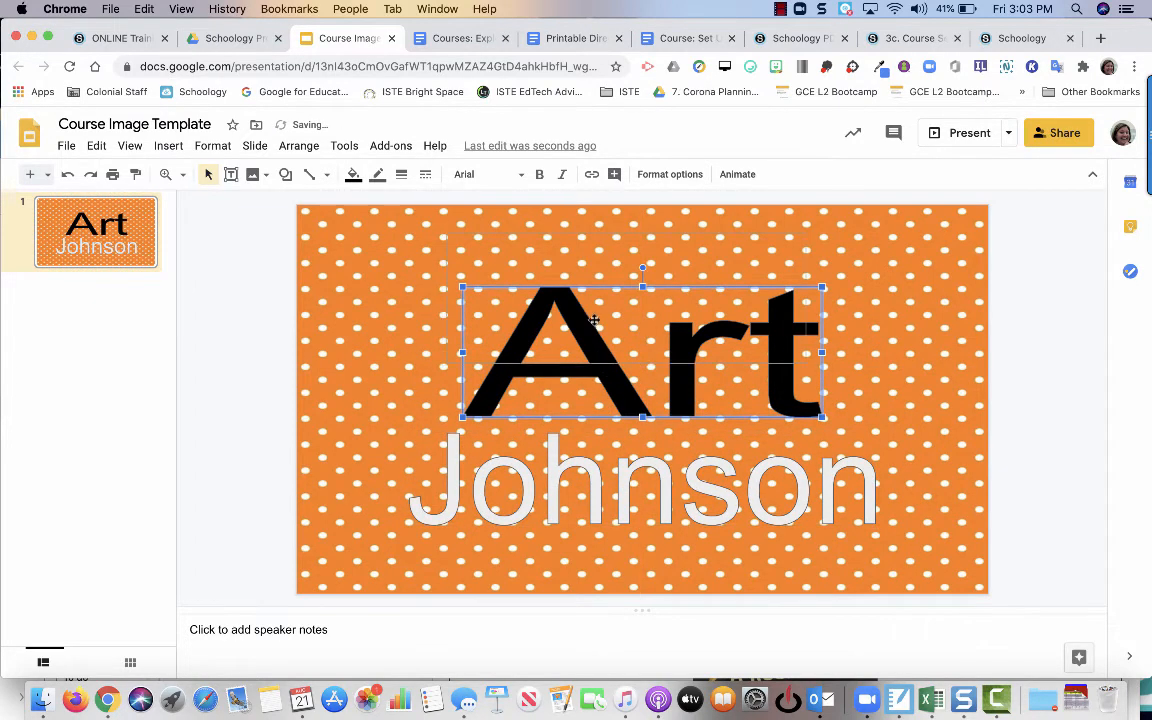
left_click_drag(532, 290, 532, 235)
left_click(594, 432)
left_click_drag(646, 475, 634, 469)
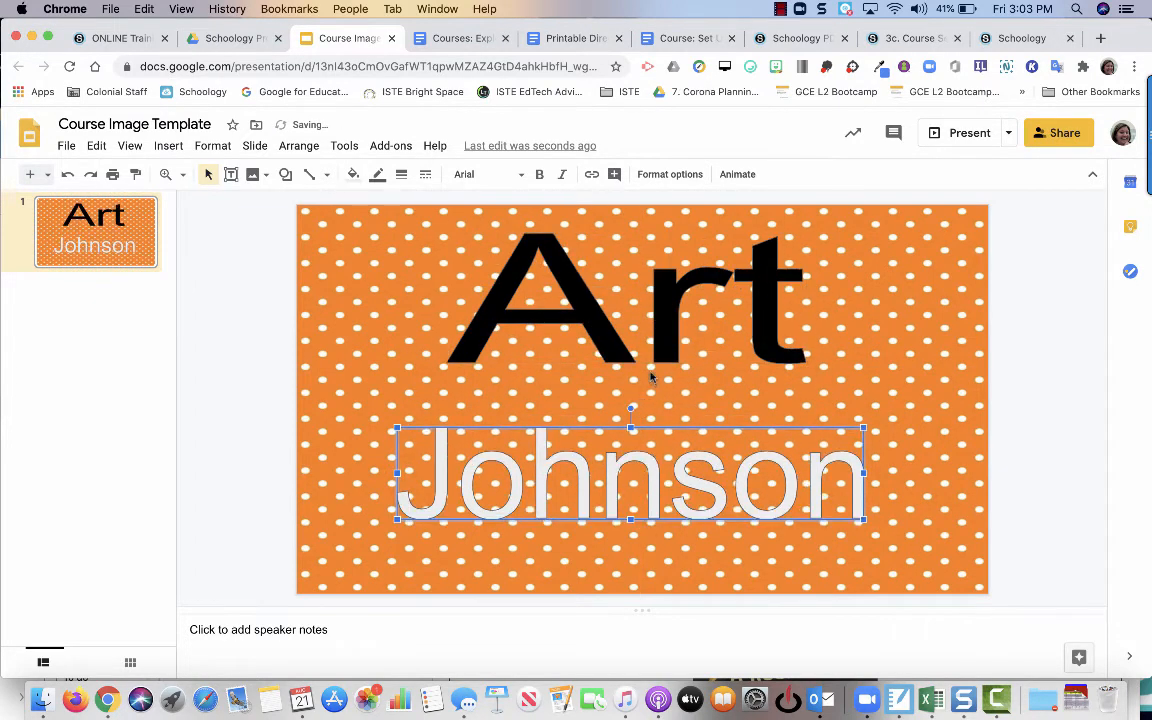
left_click(603, 335)
left_click_drag(603, 335, 672, 378)
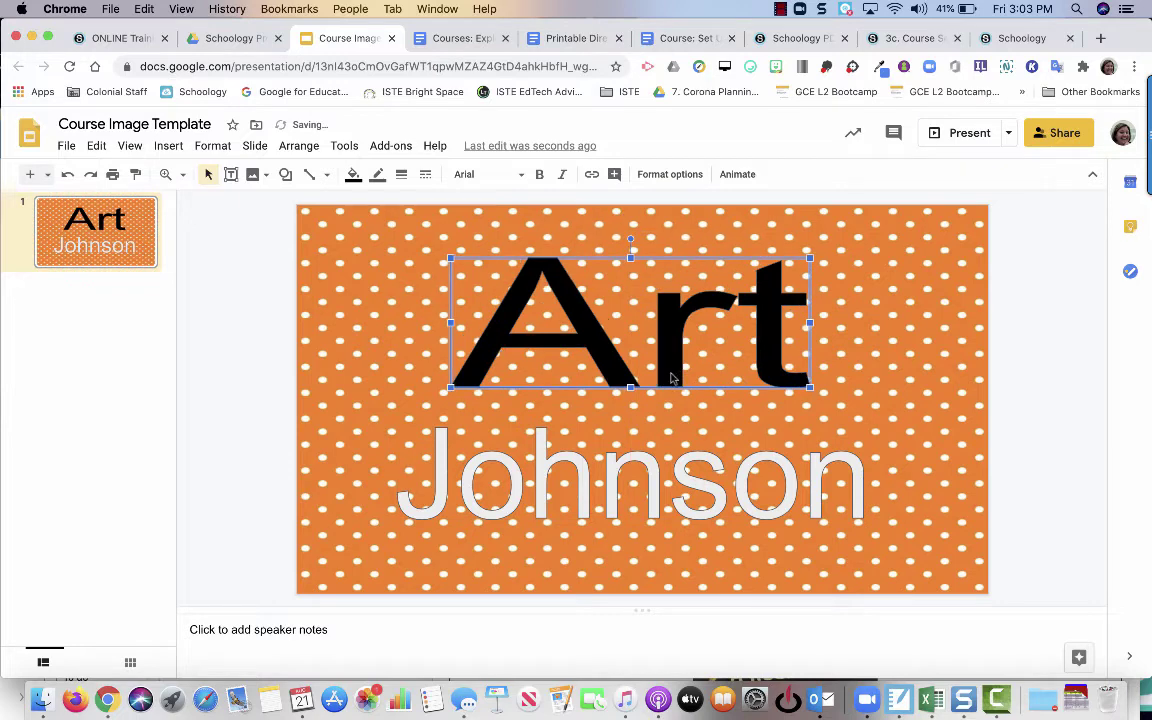
left_click(658, 481)
left_click_drag(651, 487, 647, 483)
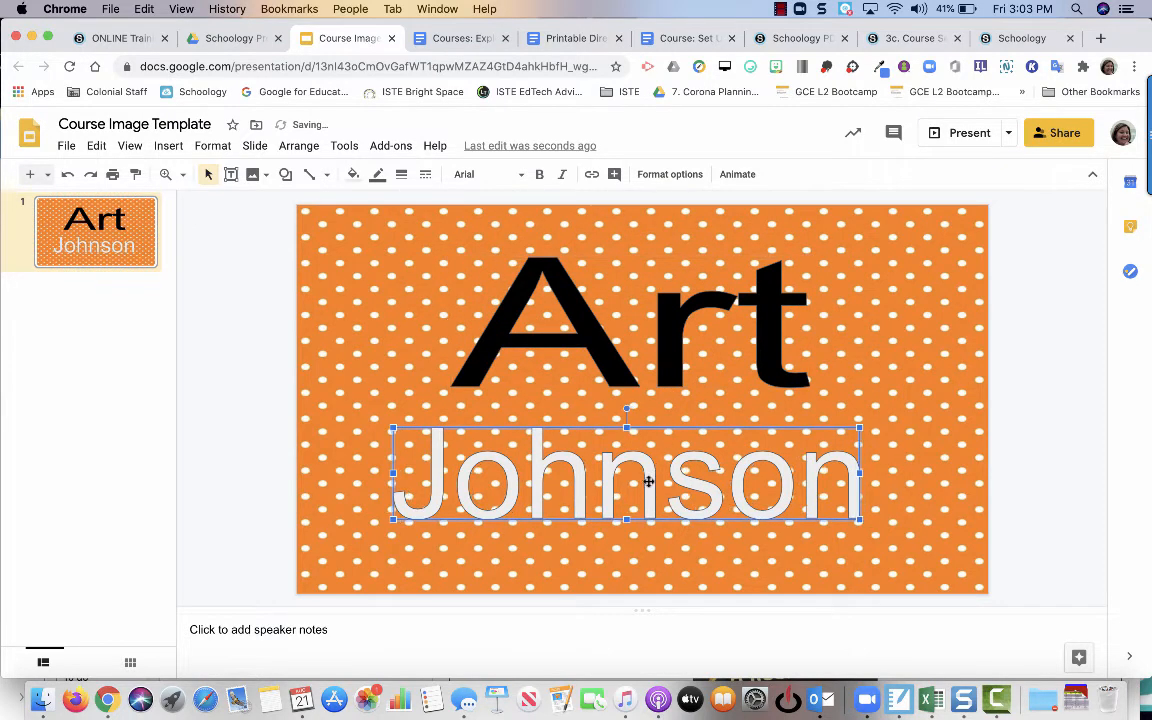
- Make Johnson black and bold and start enlarging it
double_click(647, 483)
key("Escape")
left_click(353, 174)
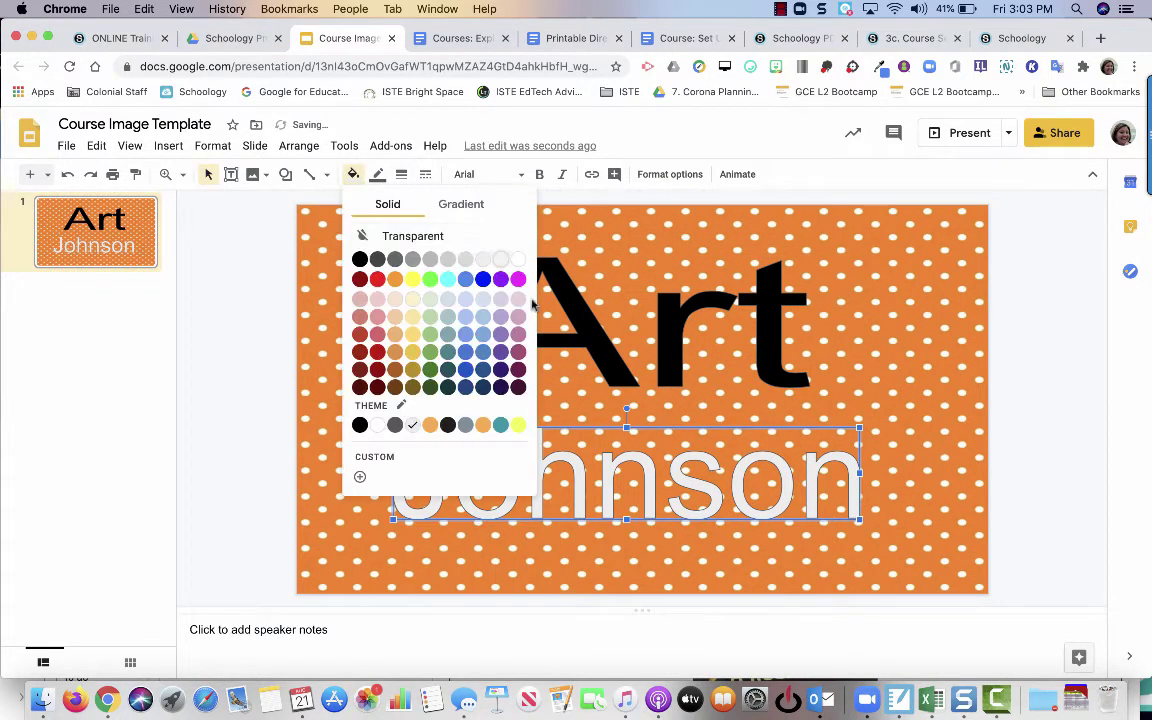
left_click(360, 259)
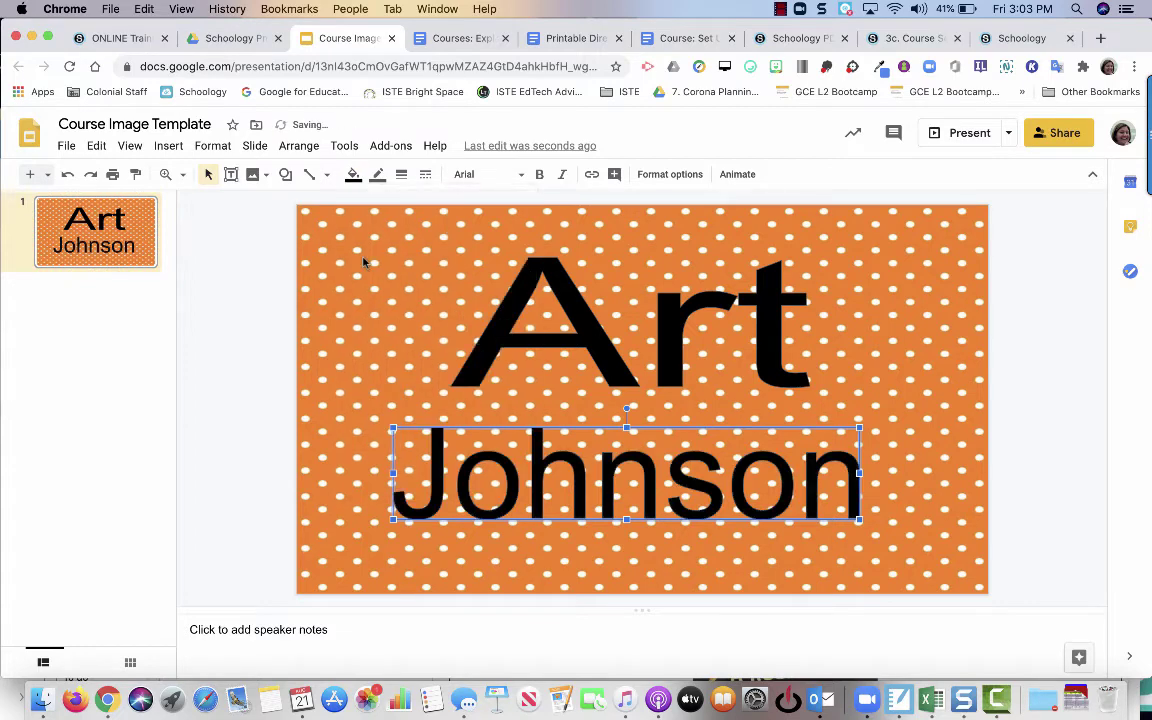
left_click(539, 174)
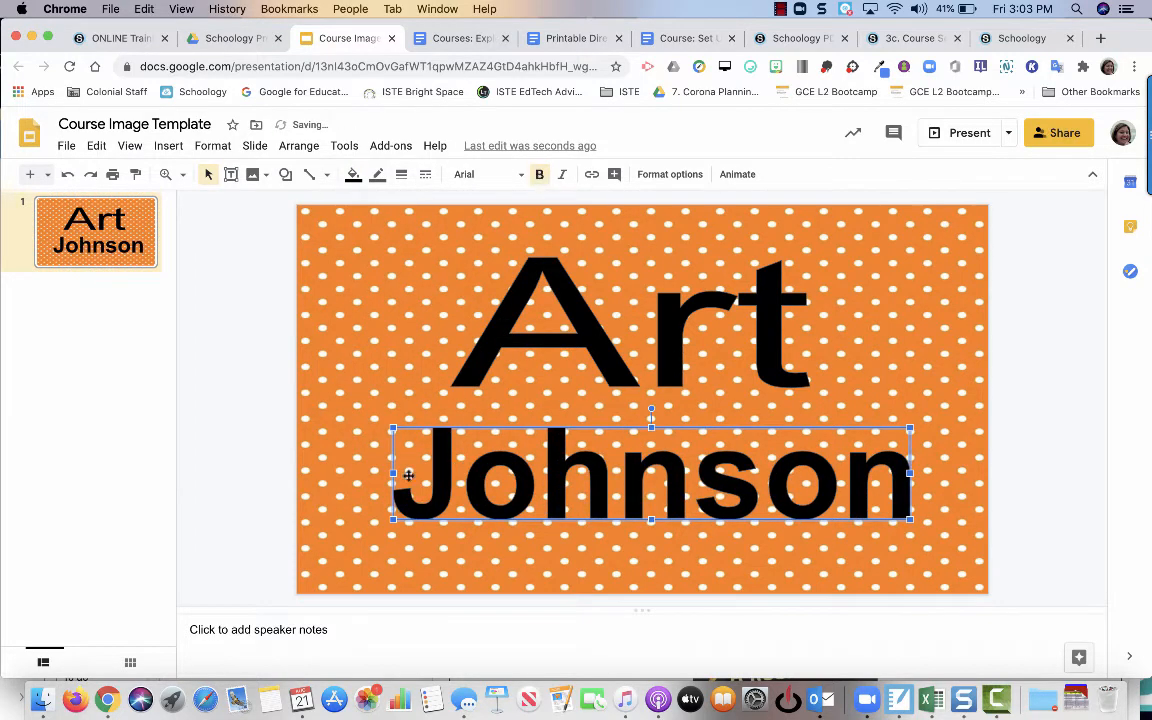
left_click_drag(392, 427, 347, 406)
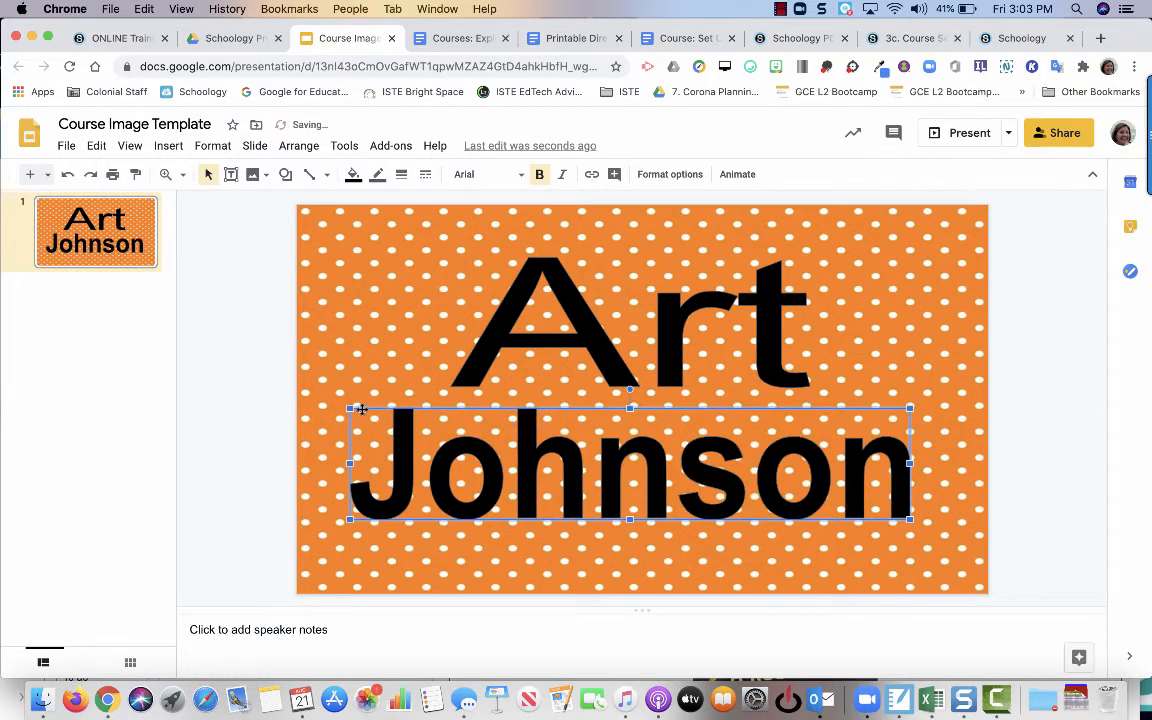
- Enlarge Art and Johnson so they fill most of the slide
left_click(592, 342)
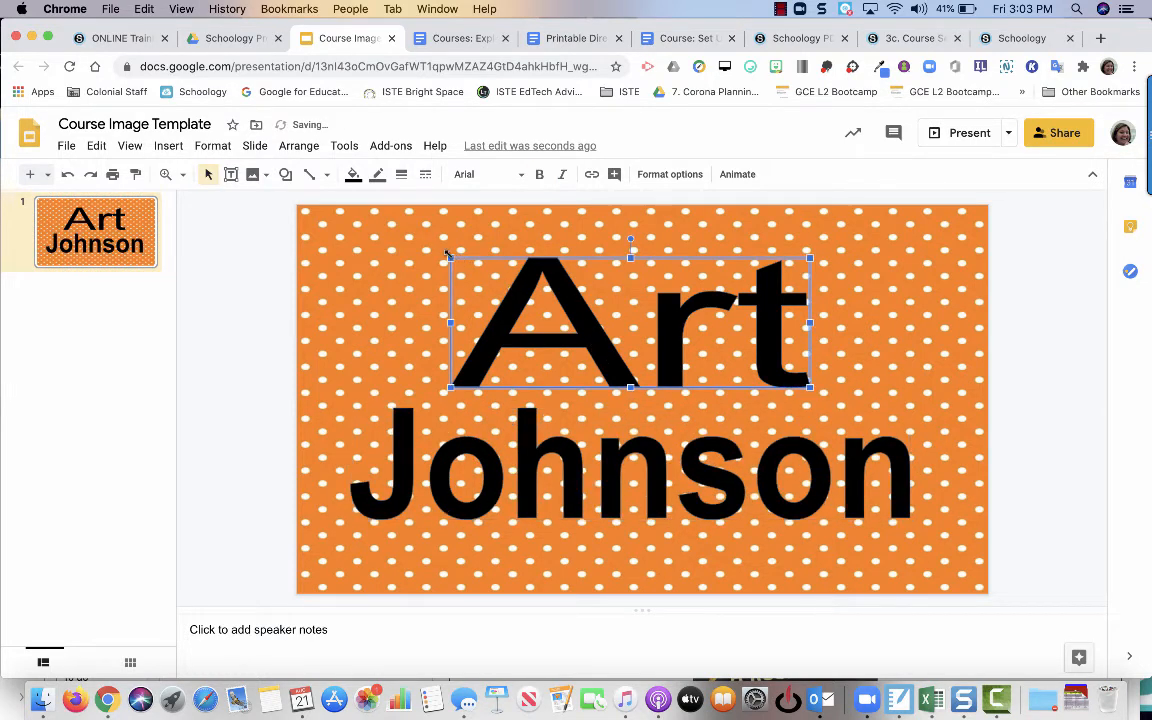
left_click_drag(451, 258, 420, 233)
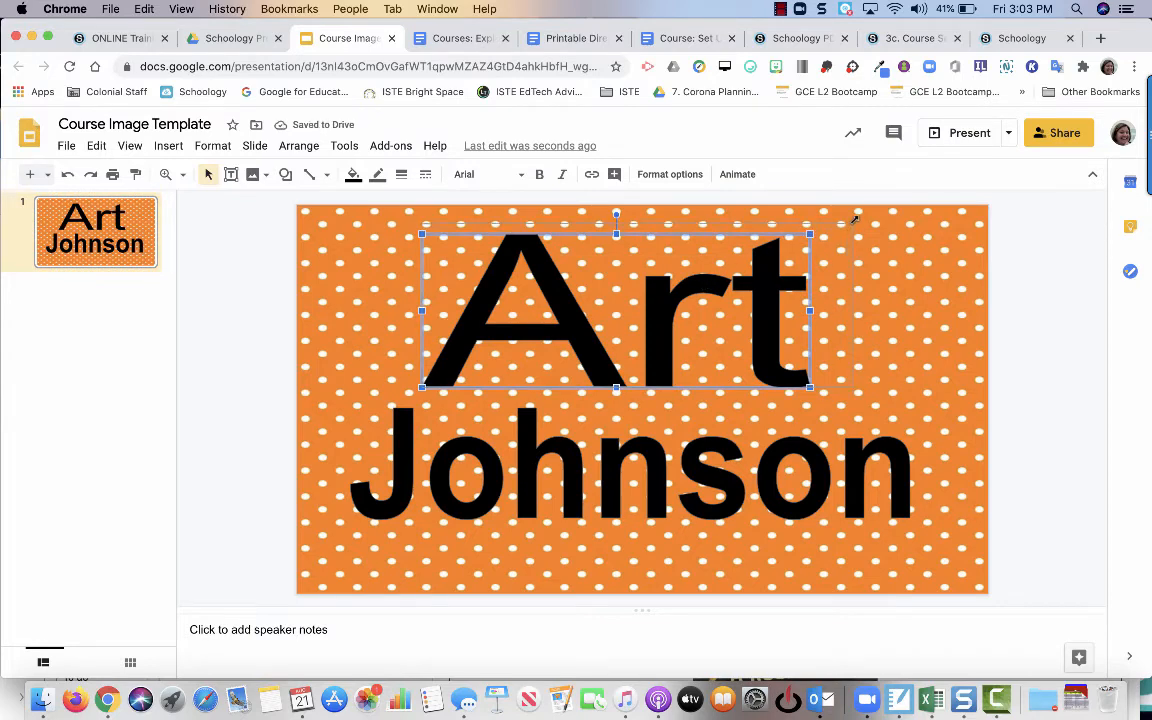
left_click_drag(826, 233, 855, 219)
left_click(605, 437)
left_click_drag(831, 481, 825, 488)
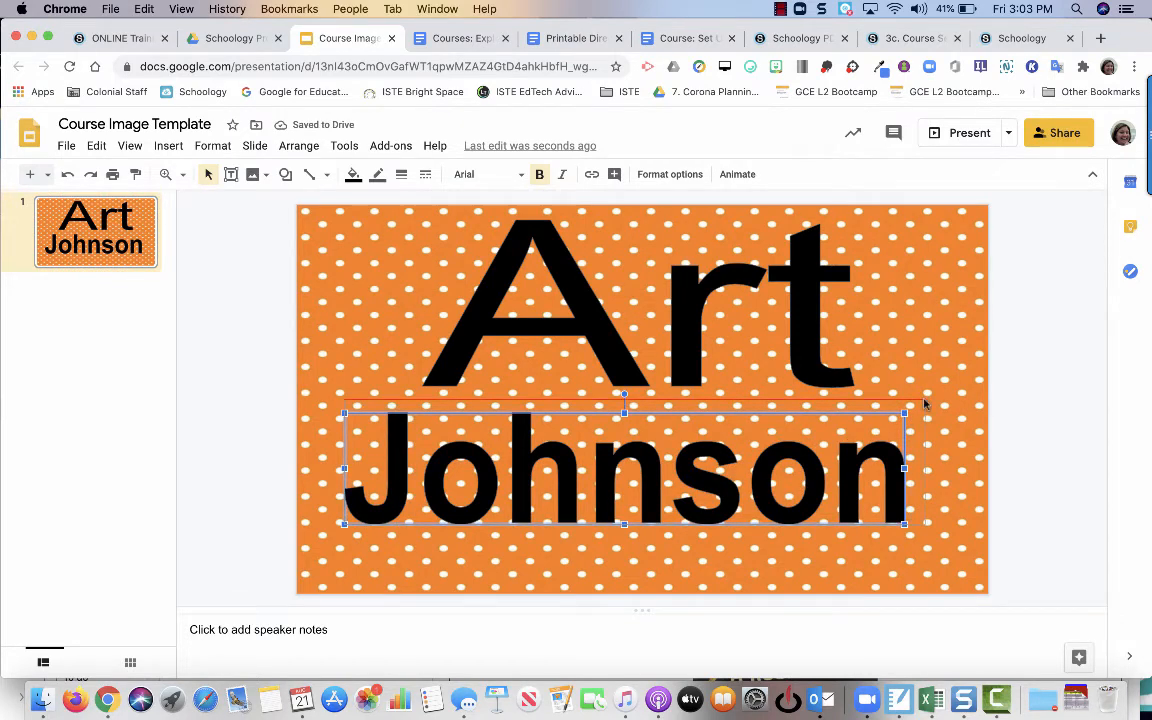
left_click_drag(904, 412, 925, 400)
- Set Johnson in the Rock Salt font, shrink it and tuck it up beneath Art
left_click_drag(748, 423, 749, 432)
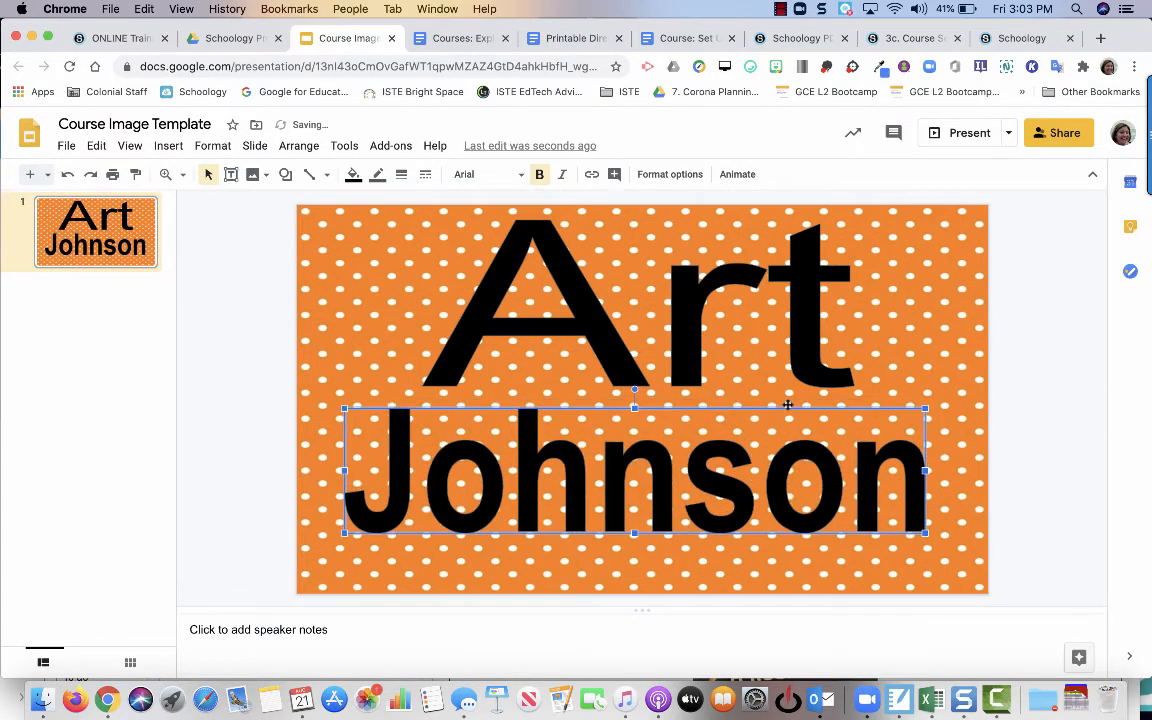
left_click(515, 177)
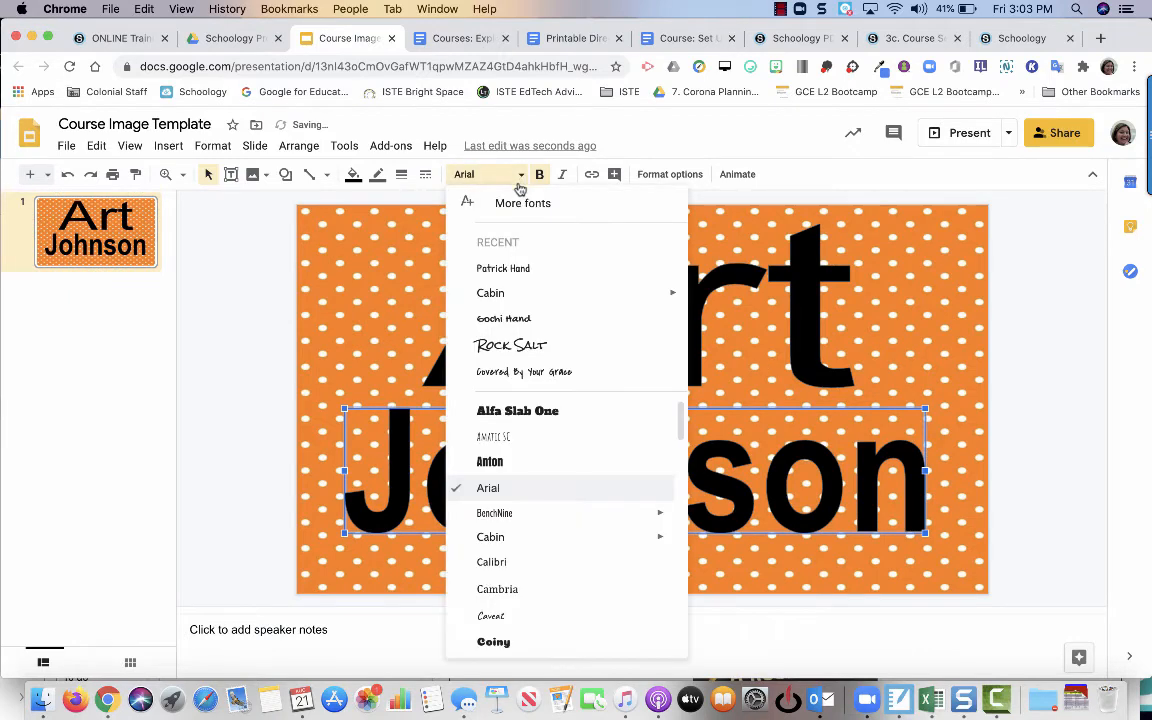
left_click(525, 347)
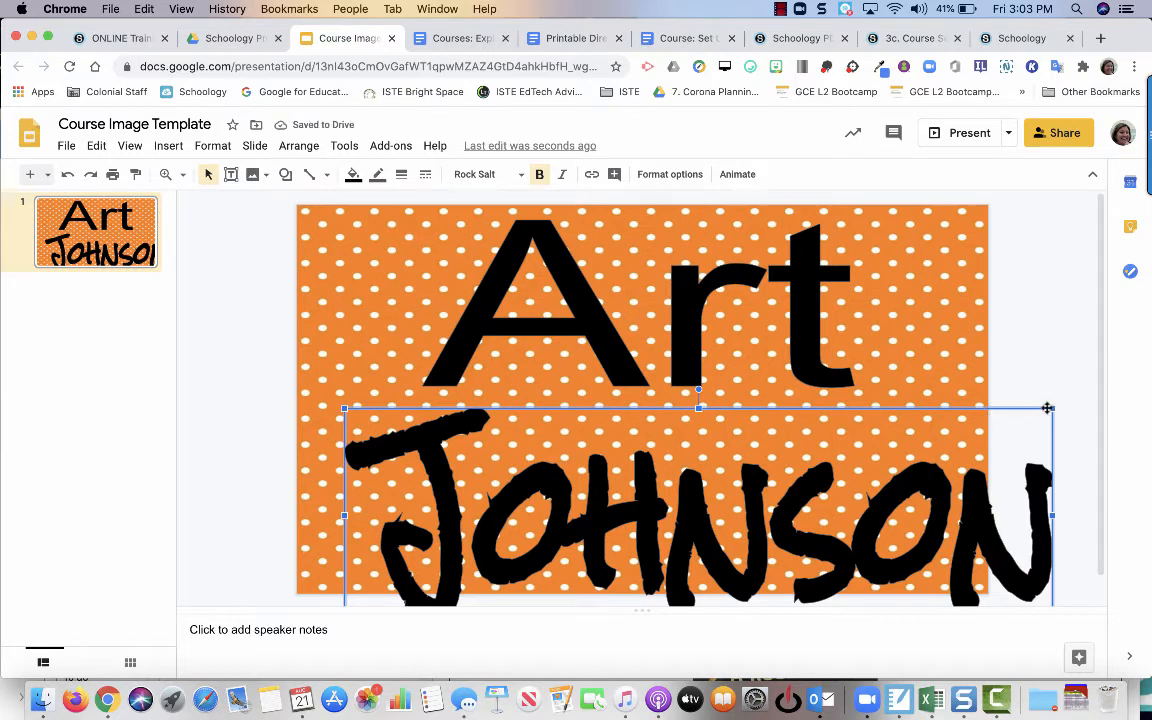
left_click_drag(959, 437, 959, 434)
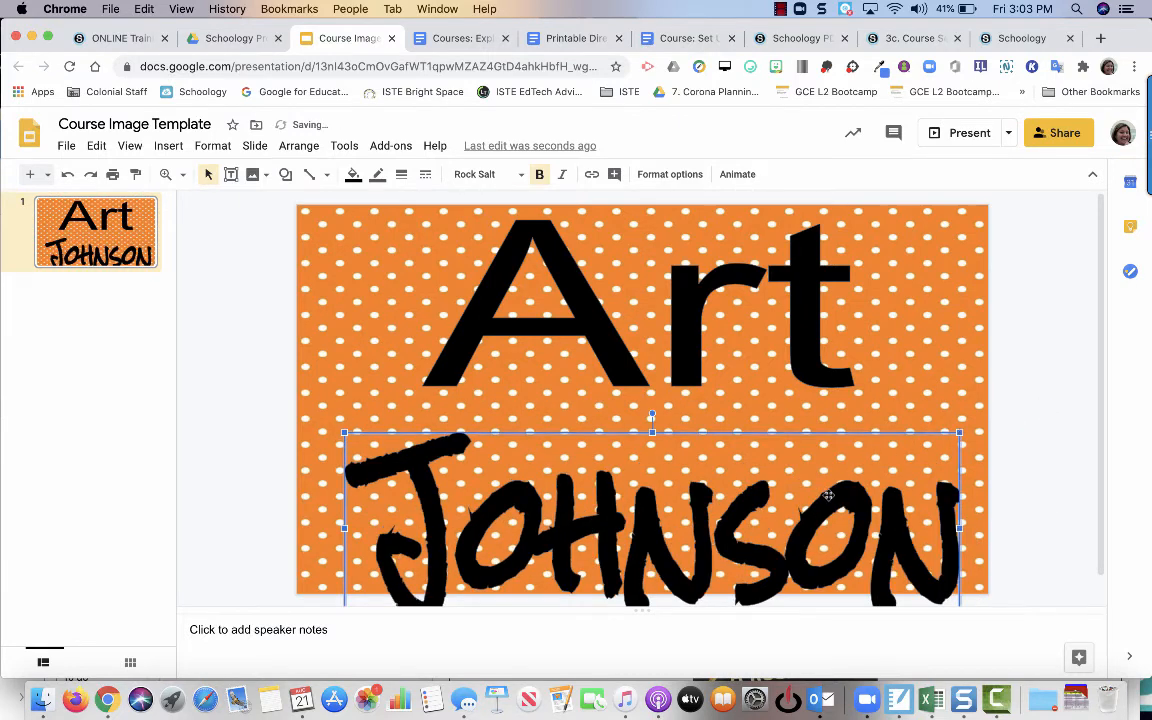
left_click_drag(829, 492, 824, 461)
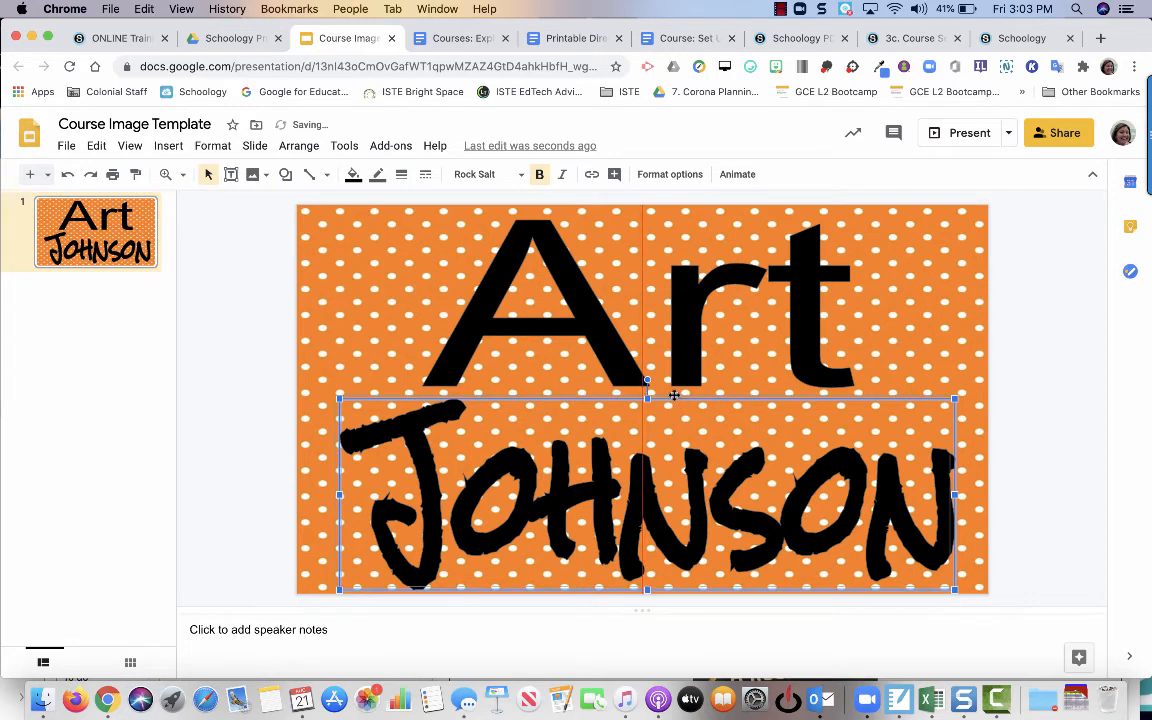
- Try Art in Alfa Slab One and Anton, resizing and shifting the box
left_click(690, 328)
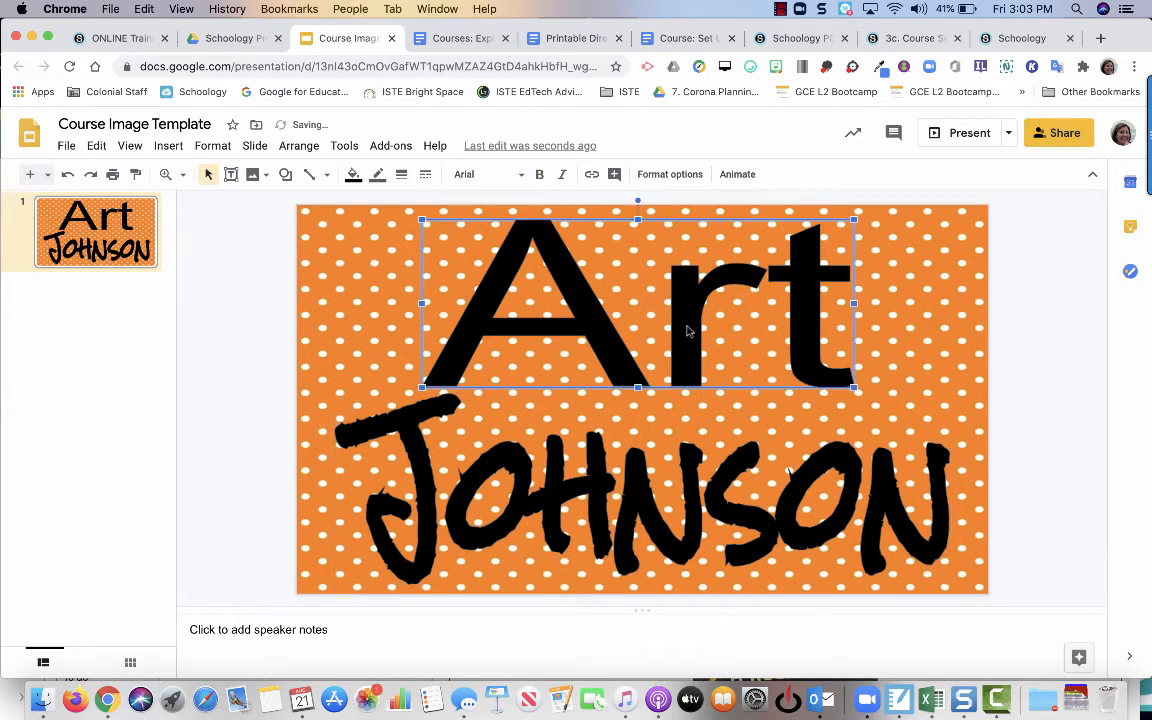
left_click(470, 174)
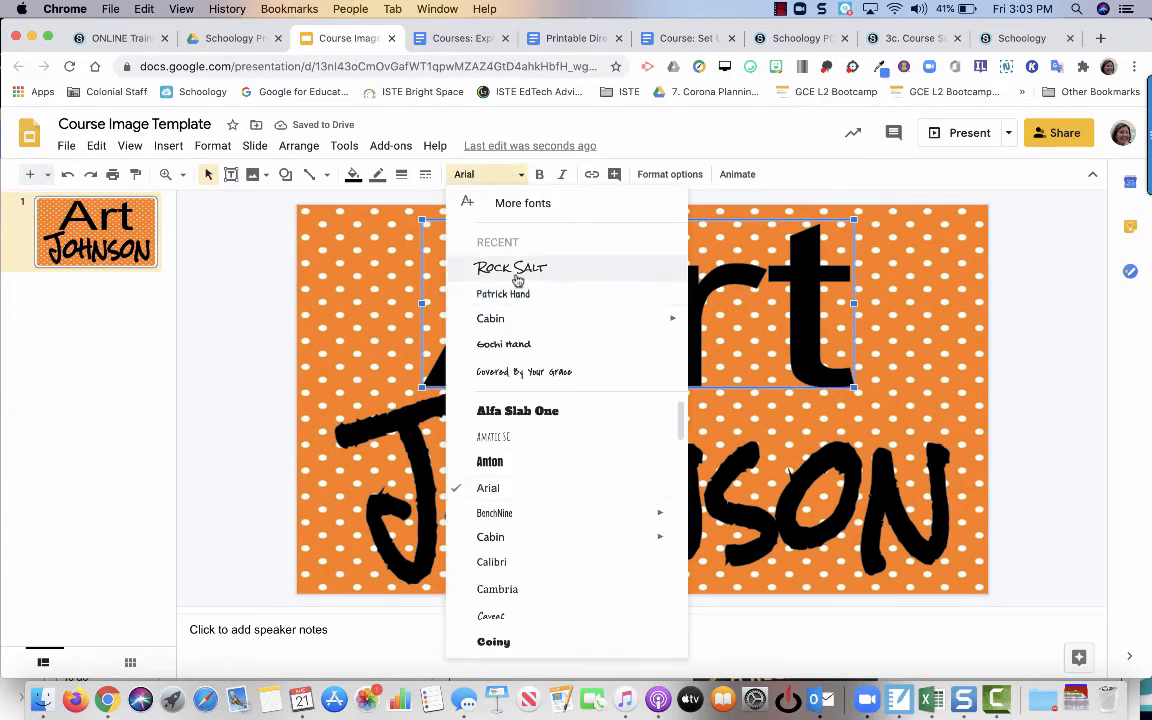
left_click(537, 411)
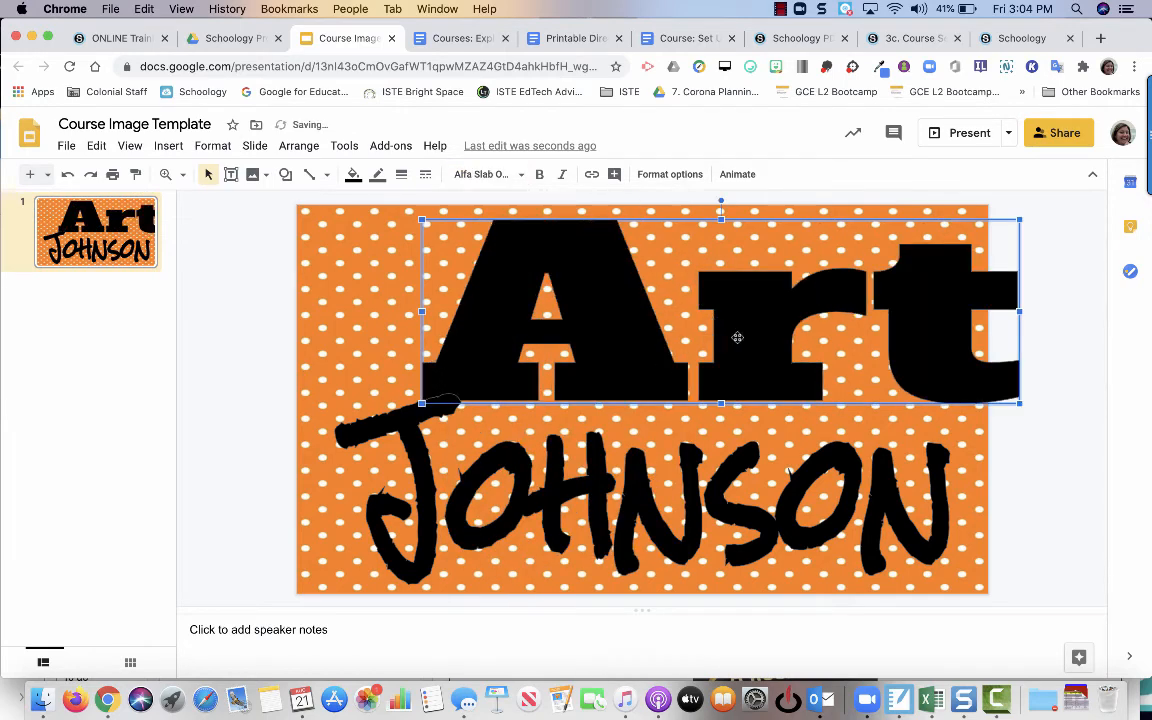
left_click_drag(738, 337, 664, 327)
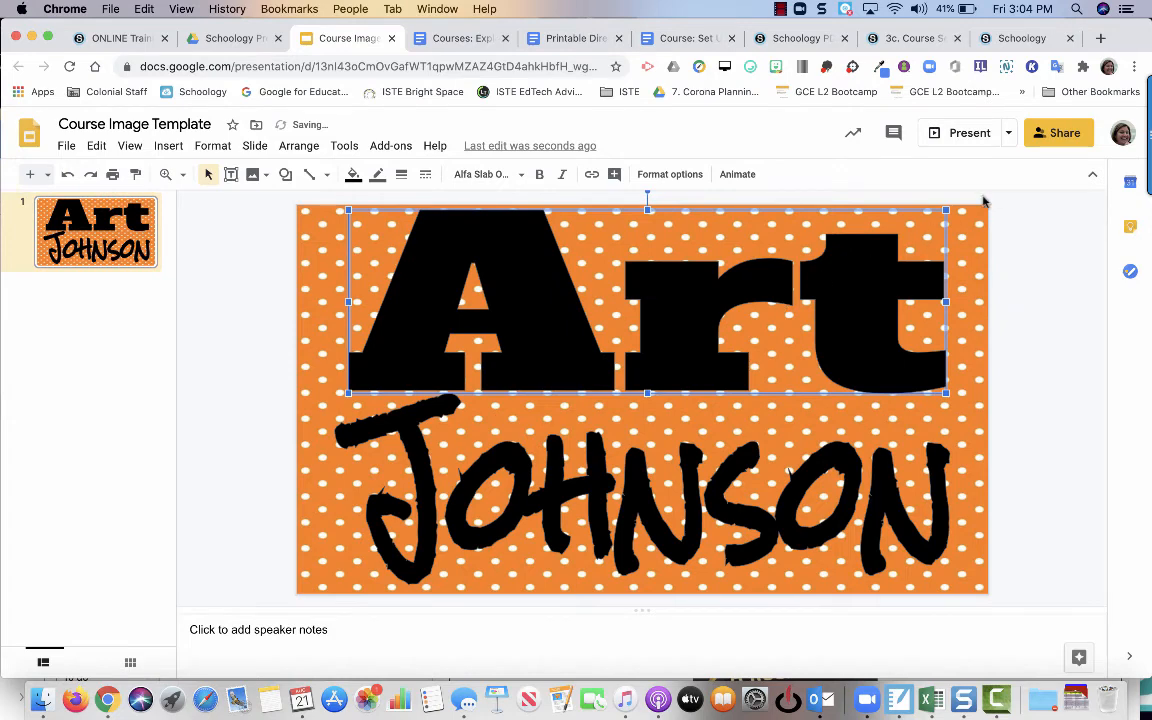
left_click_drag(945, 210, 891, 243)
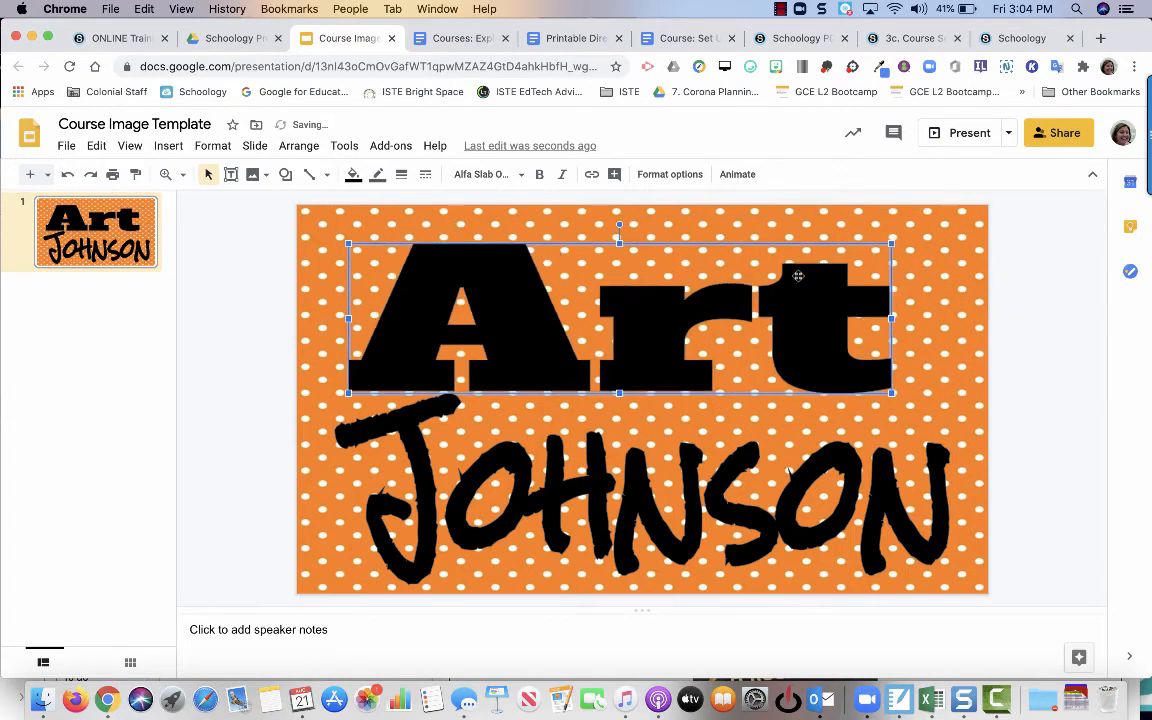
left_click(485, 174)
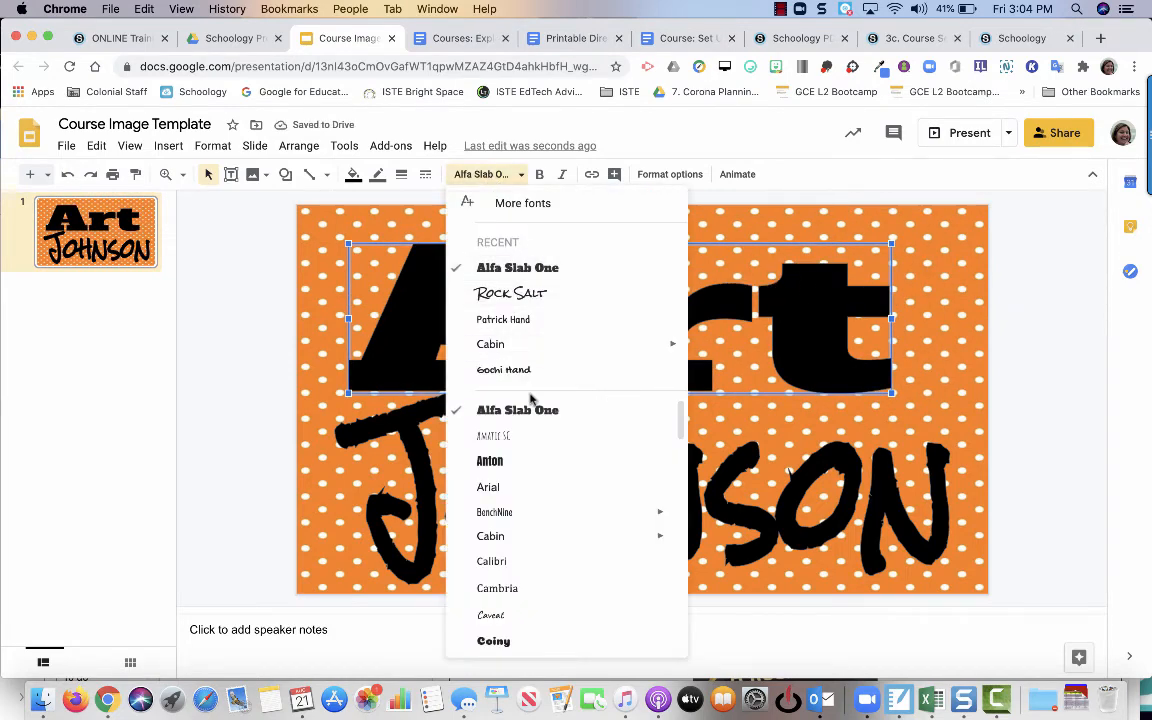
left_click(500, 461)
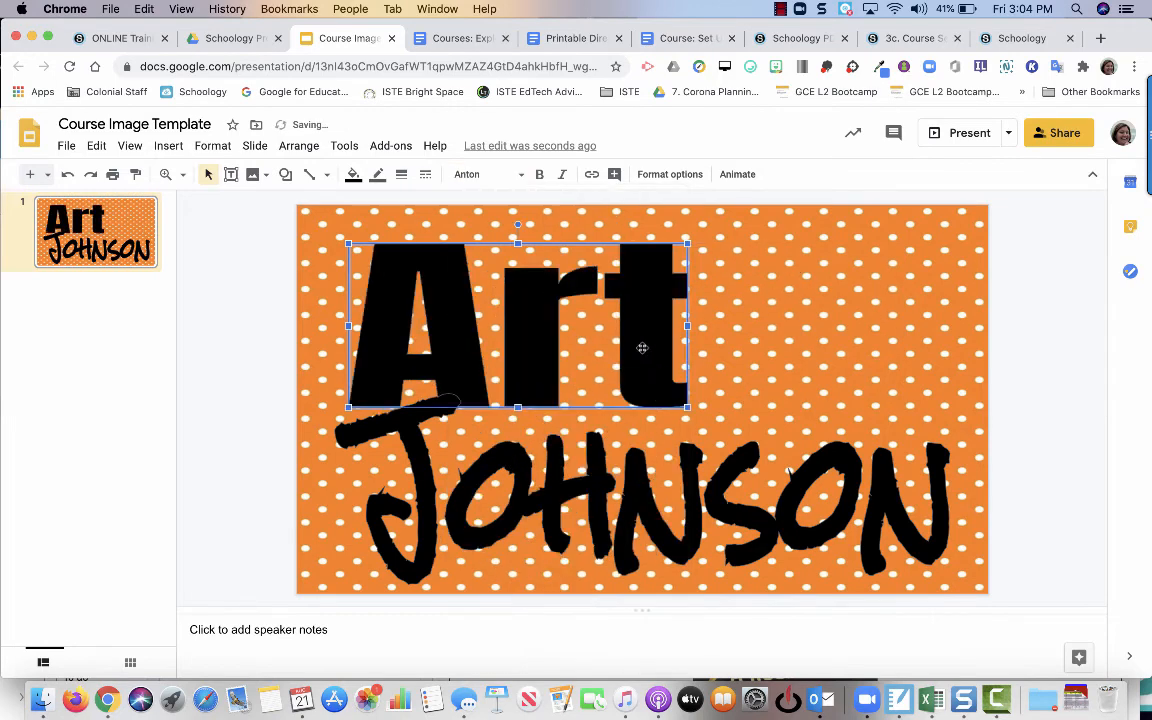
- Set Art in Impact, enlarge it and centre Art and Johnson on the slide
left_click(480, 174)
scroll(551, 543, "down", 2)
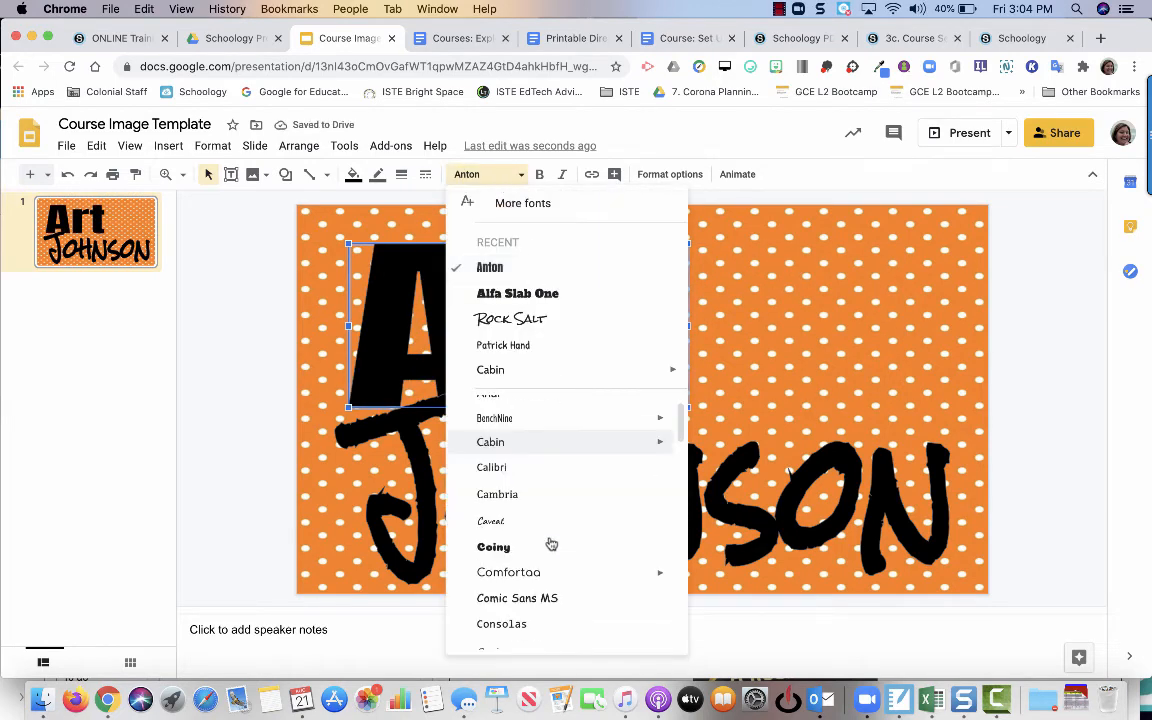
scroll(551, 543, "down", 1)
scroll(551, 543, "down", 2)
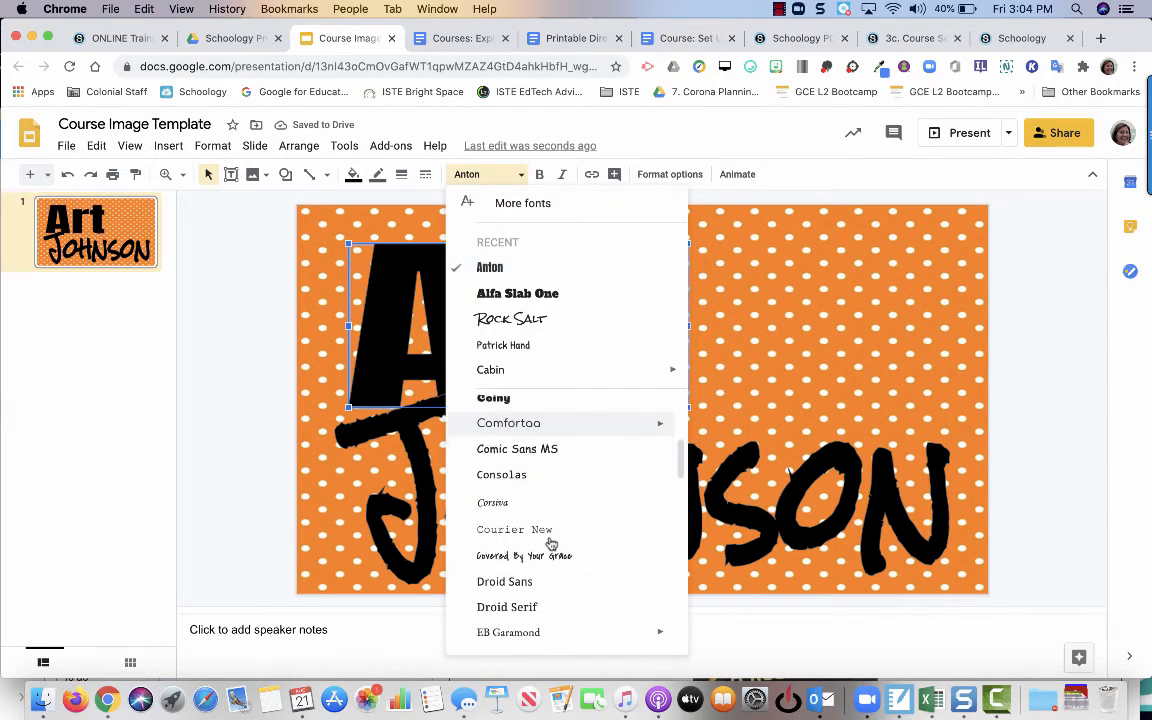
scroll(551, 543, "down", 5)
left_click(586, 533)
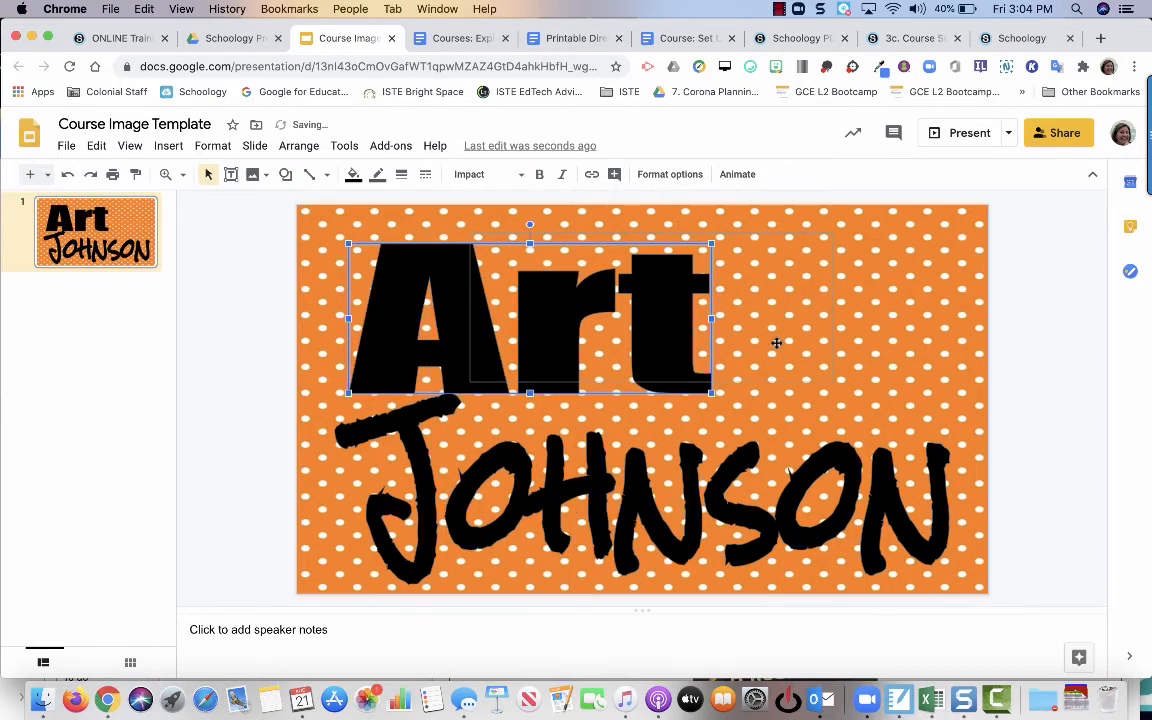
left_click_drag(554, 335, 676, 324)
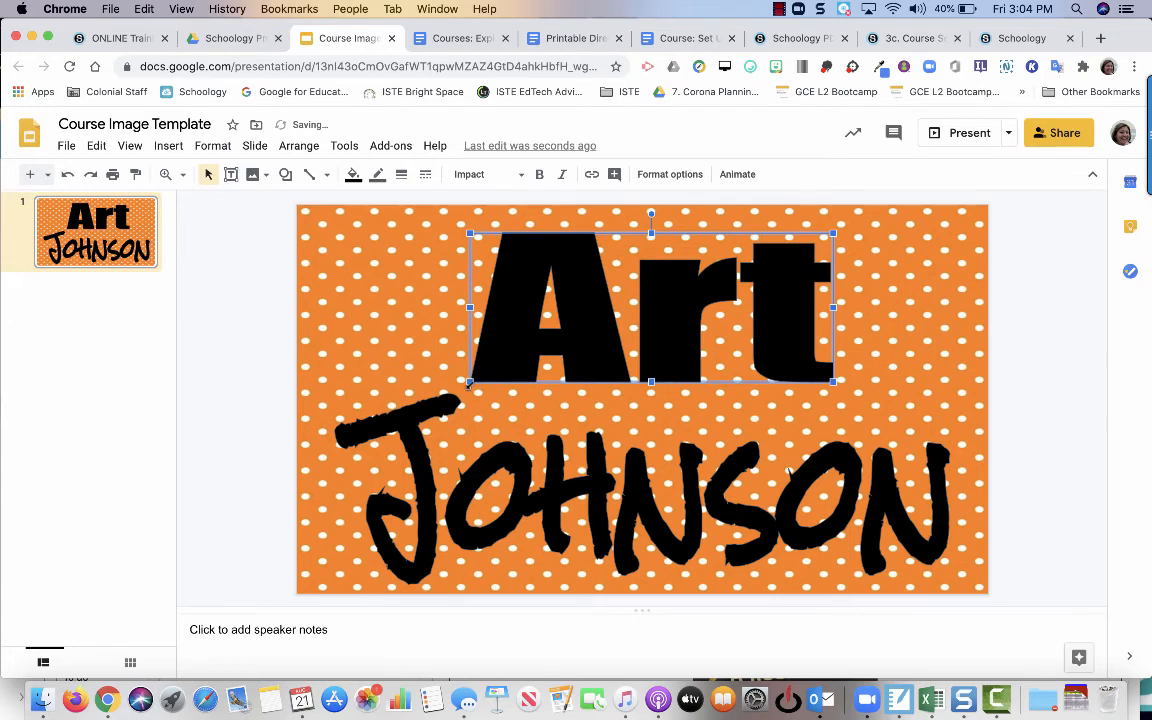
left_click_drag(469, 383, 390, 388)
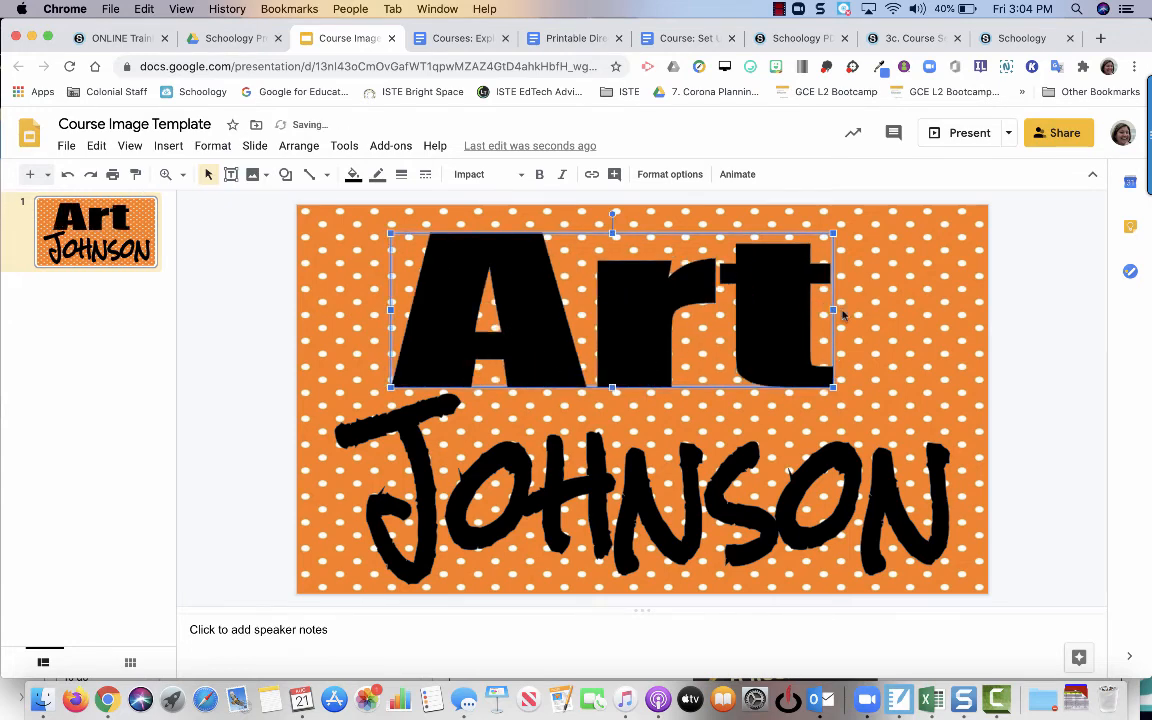
left_click_drag(857, 312, 874, 305)
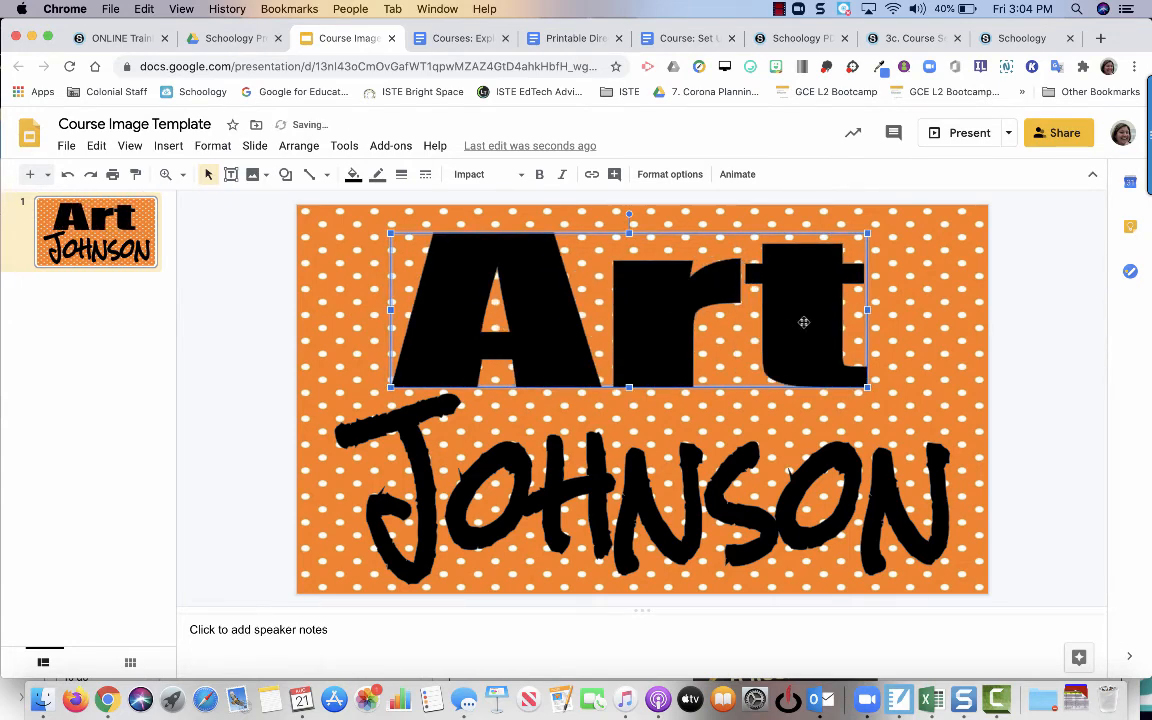
left_click_drag(729, 290, 736, 284)
left_click_drag(706, 477, 701, 474)
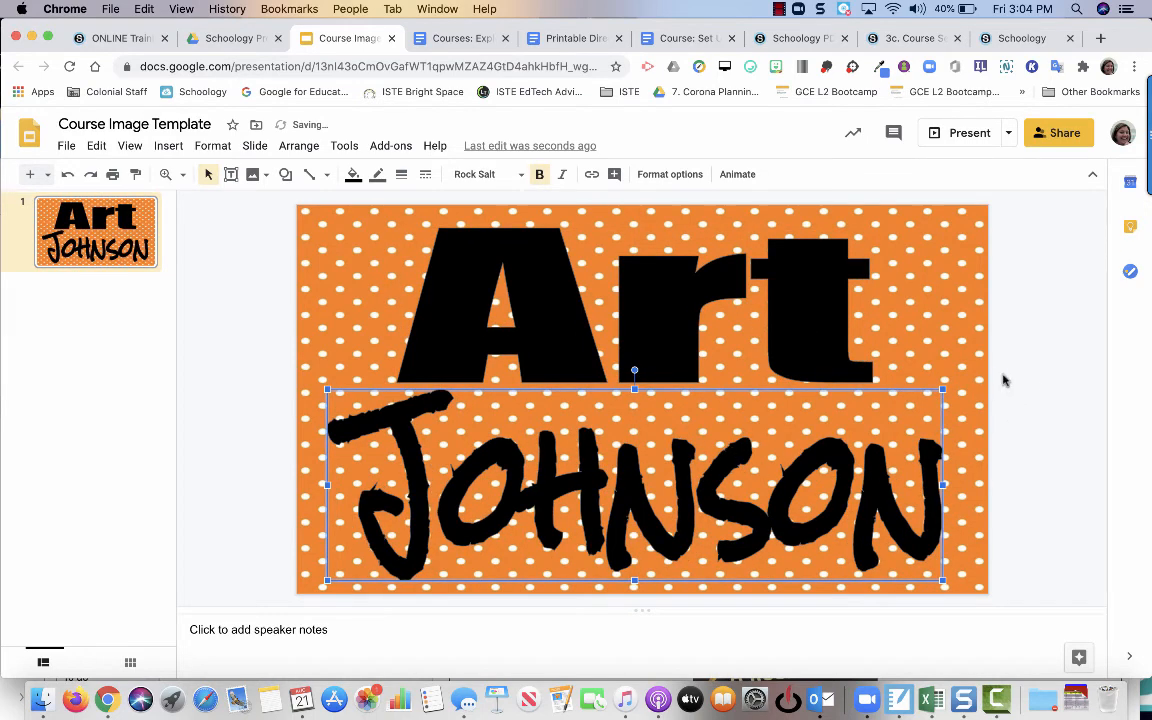
left_click(1024, 423)
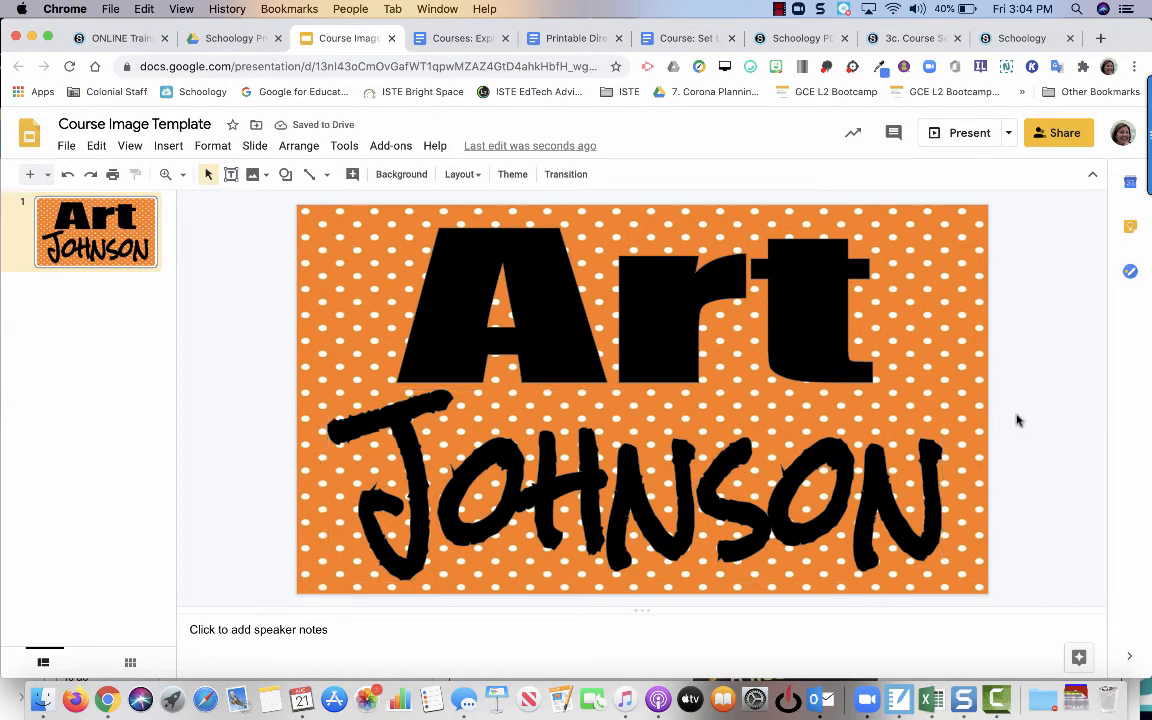
- Download the current slide as a PNG image named '1st Johnson'
left_click(66, 146)
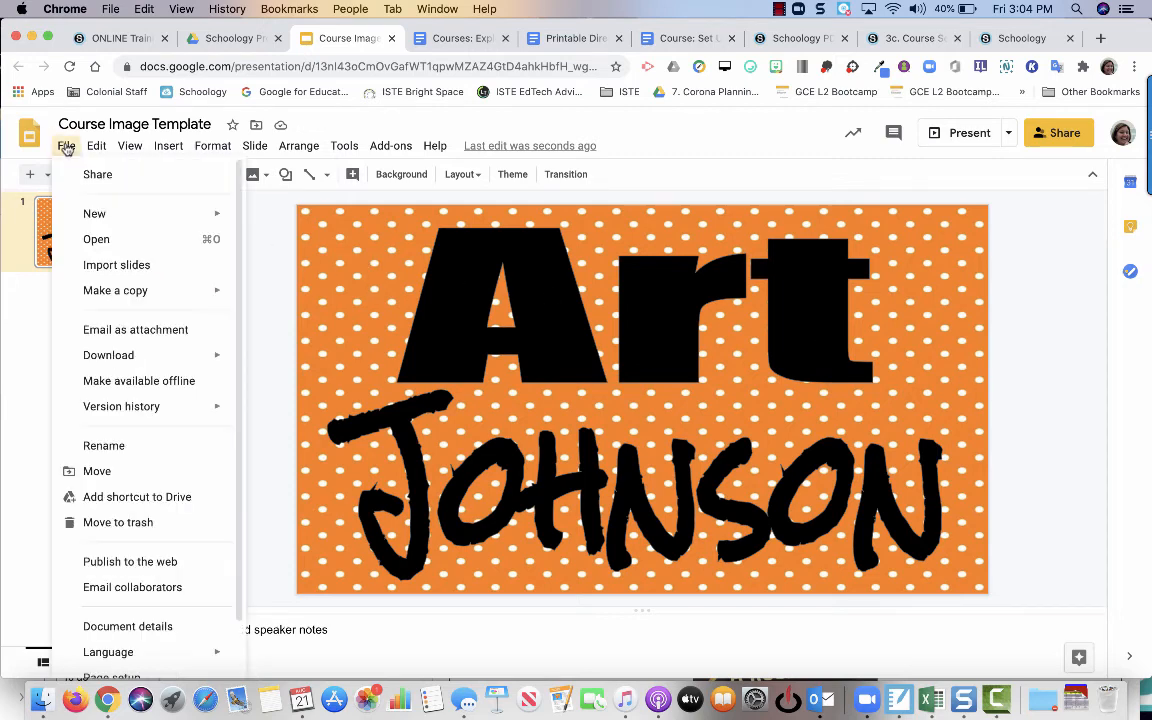
mouse_move(110, 355)
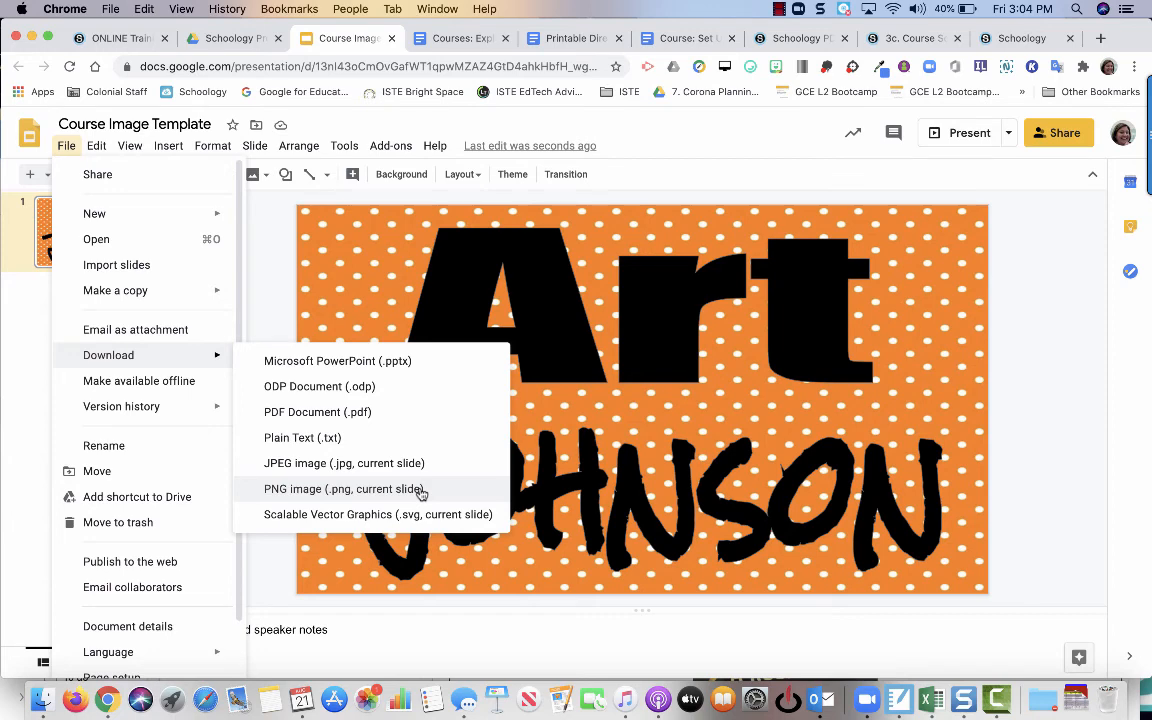
left_click(421, 490)
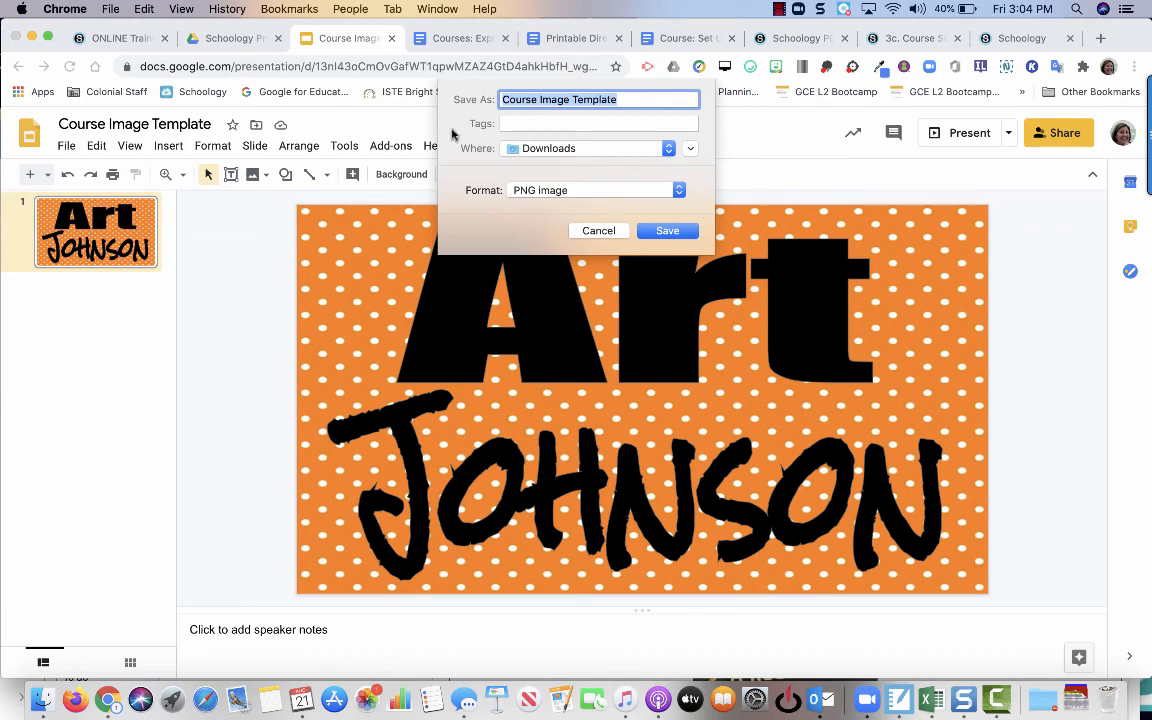
type("1st Johnson")
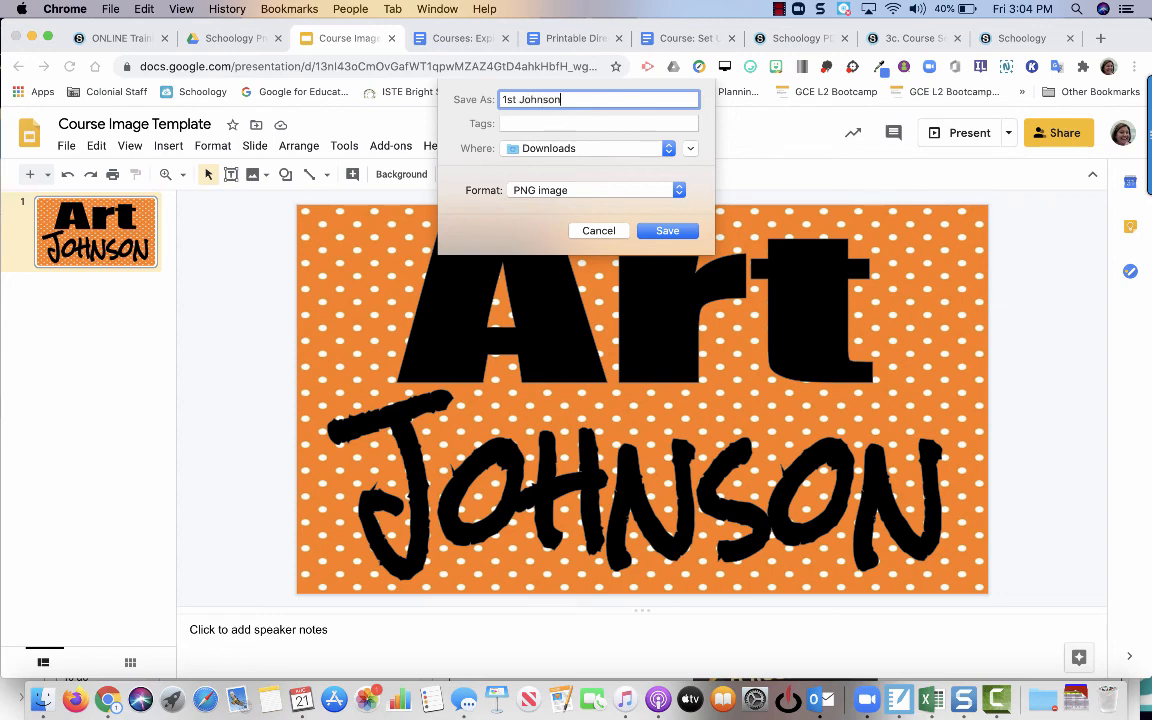
left_click(673, 238)
left_click(671, 234)
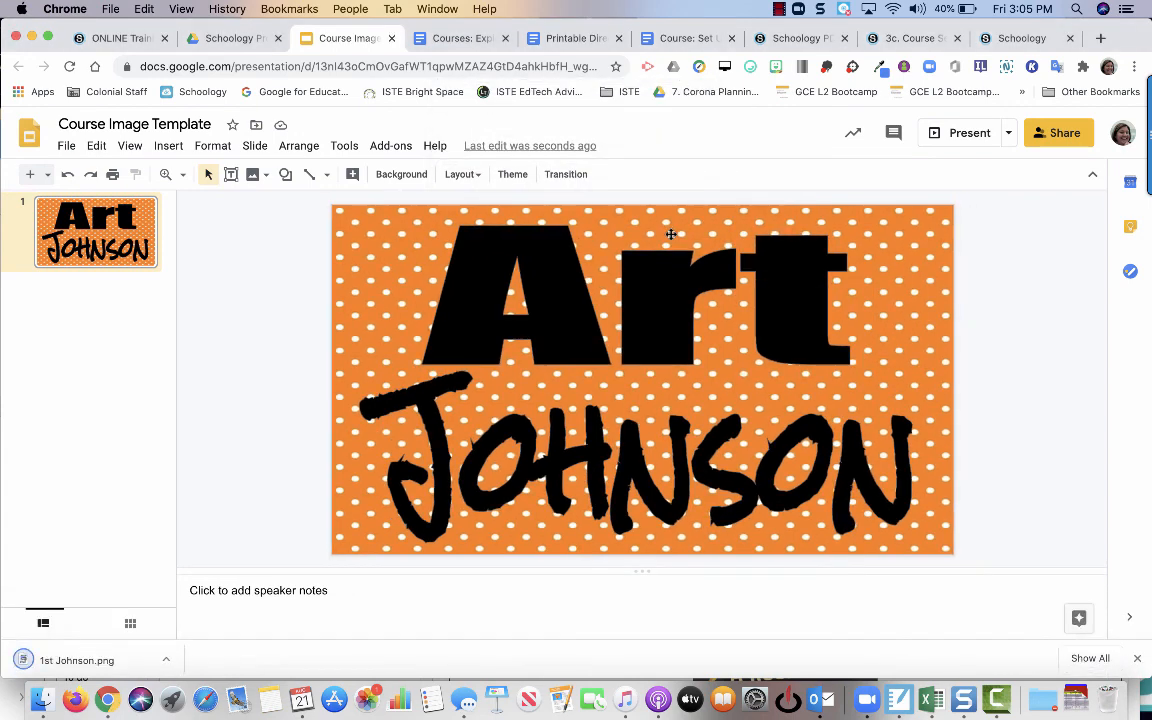